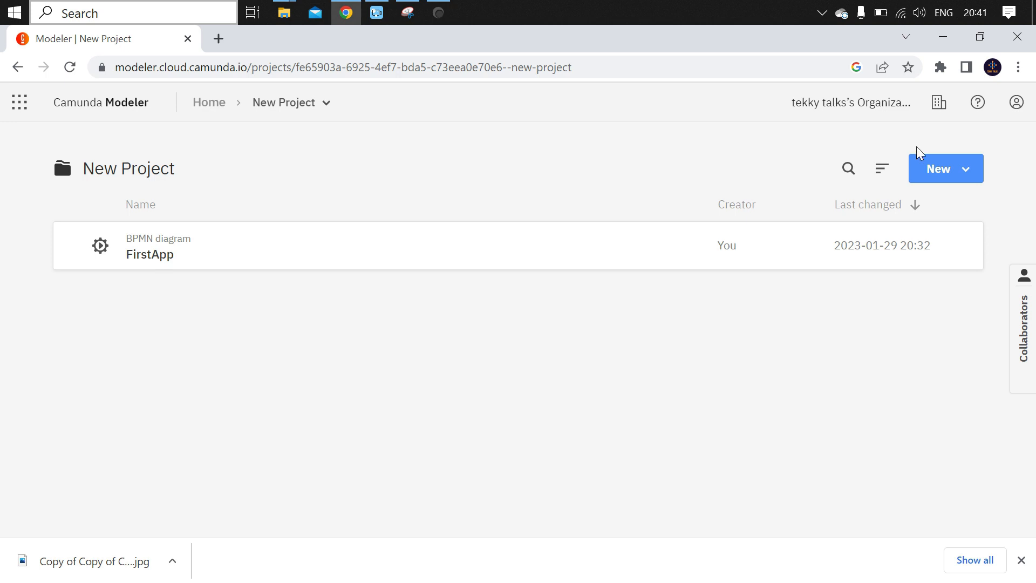
- Create a blank form in New Project and name it maker
{"action": "left_click", "coordinate": [939, 168]}
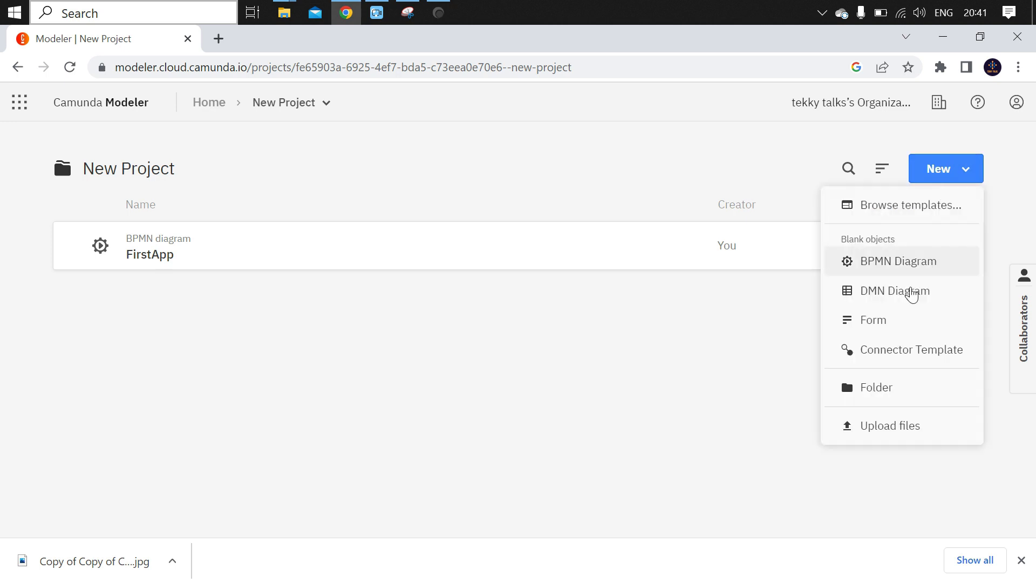
{"action": "left_click", "coordinate": [884, 321]}
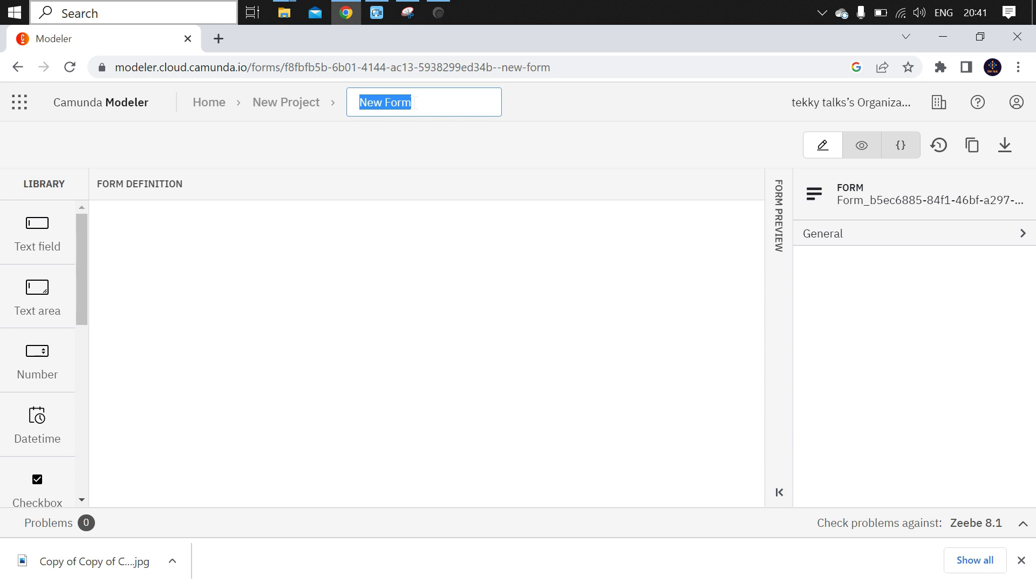
{"action": "type", "text": "maker"}
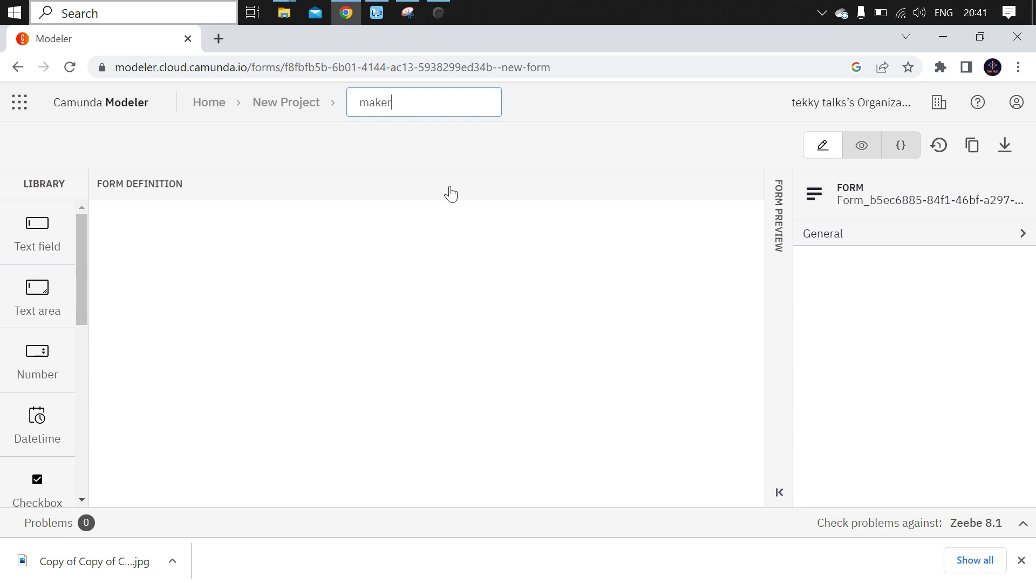
{"action": "left_click", "coordinate": [460, 226]}
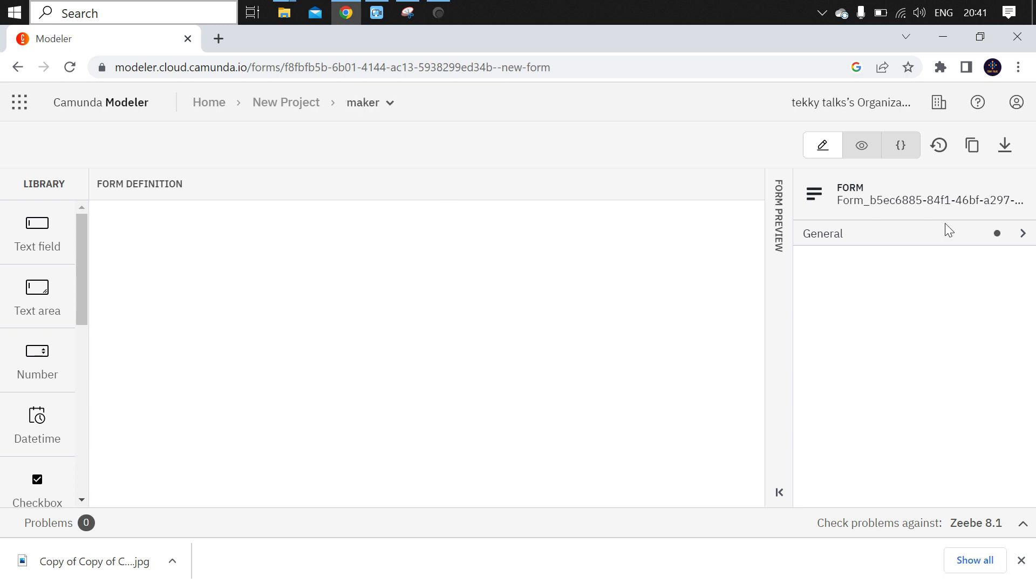
- Set the maker form's ID to maker
{"action": "left_click", "coordinate": [924, 233]}
{"action": "left_click", "coordinate": [881, 276]}
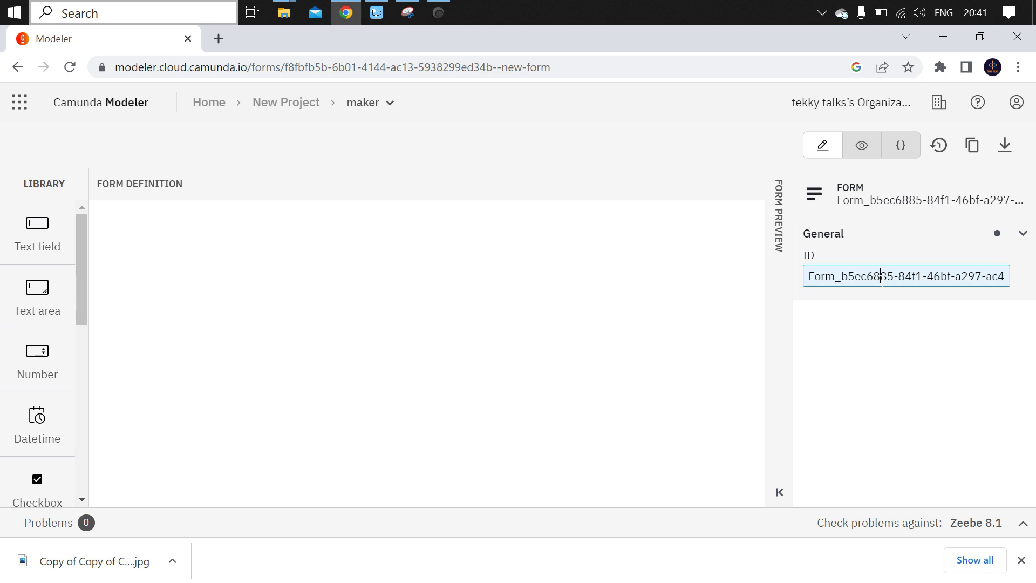
{"action": "triple_click", "coordinate": [882, 278]}
{"action": "type", "text": "maker"}
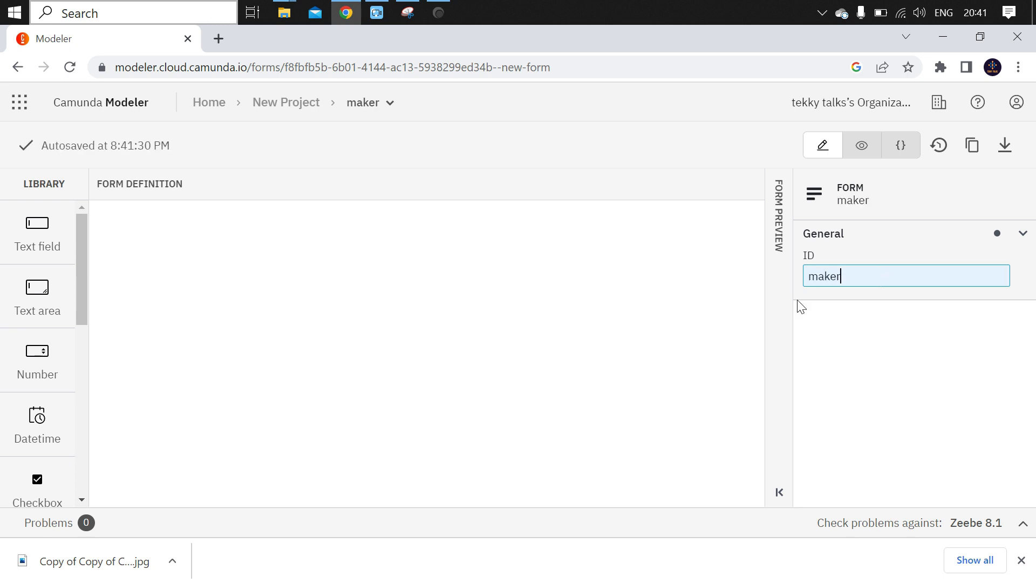
{"action": "left_click", "coordinate": [690, 317]}
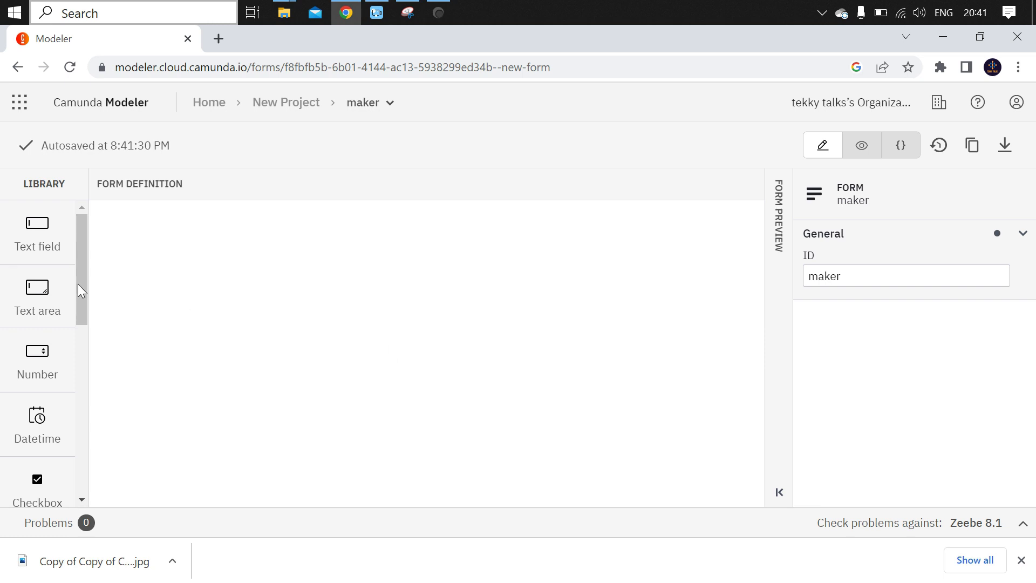
- Add a text field to the form with the label Name and the key name
{"action": "left_click_drag", "start_coordinate": [40, 231], "coordinate": [199, 247]}
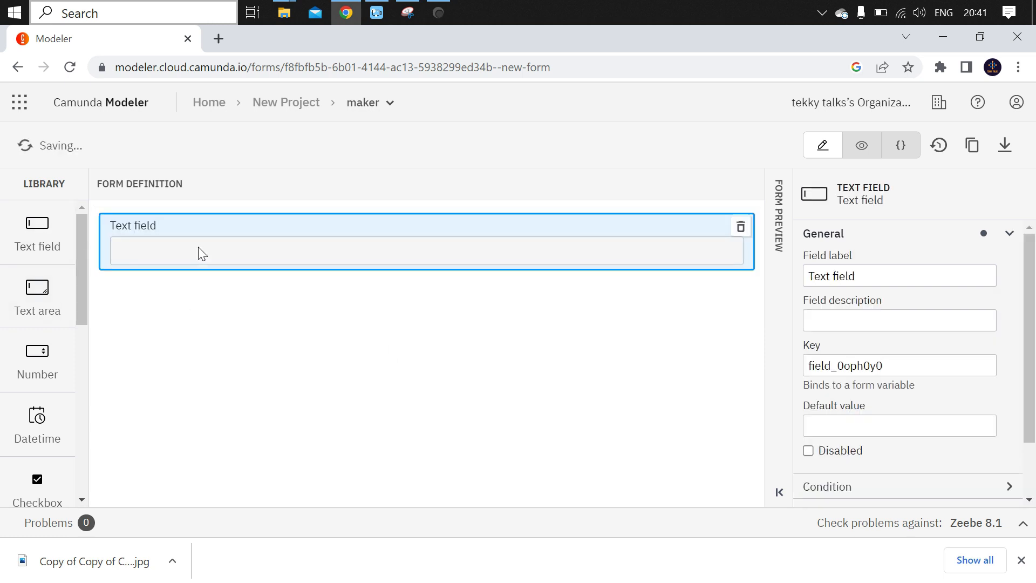
{"action": "left_click", "coordinate": [839, 276]}
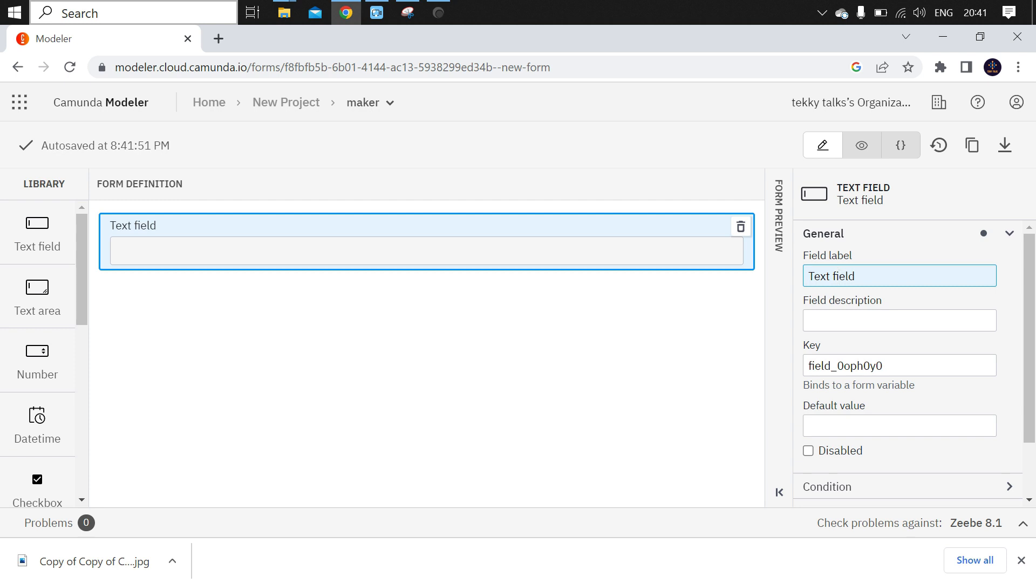
{"action": "key", "text": "ctrl+a"}
{"action": "type", "text": "Name"}
{"action": "double_click", "coordinate": [830, 365]}
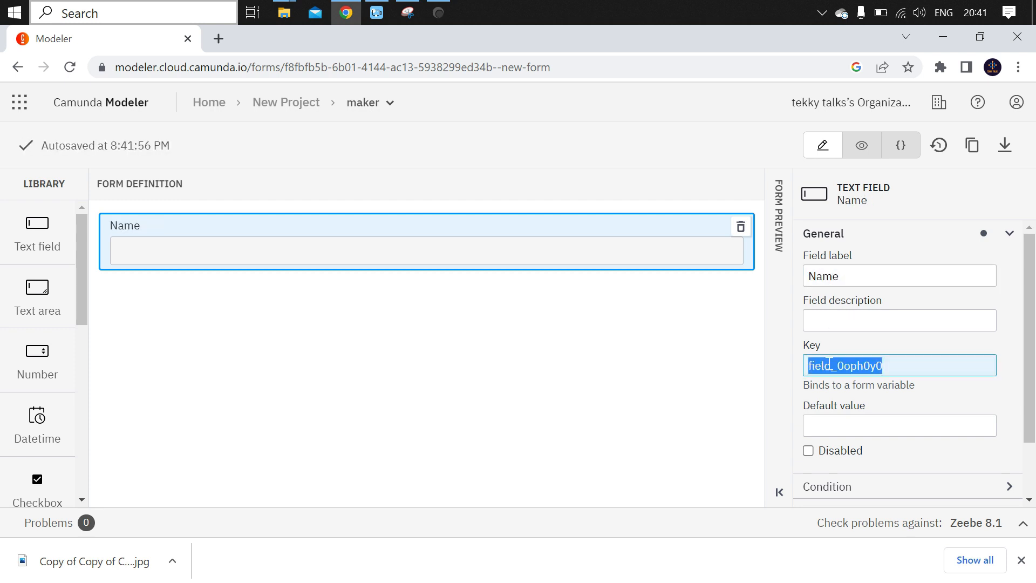
{"action": "type", "text": "name"}
{"action": "left_click", "coordinate": [456, 392]}
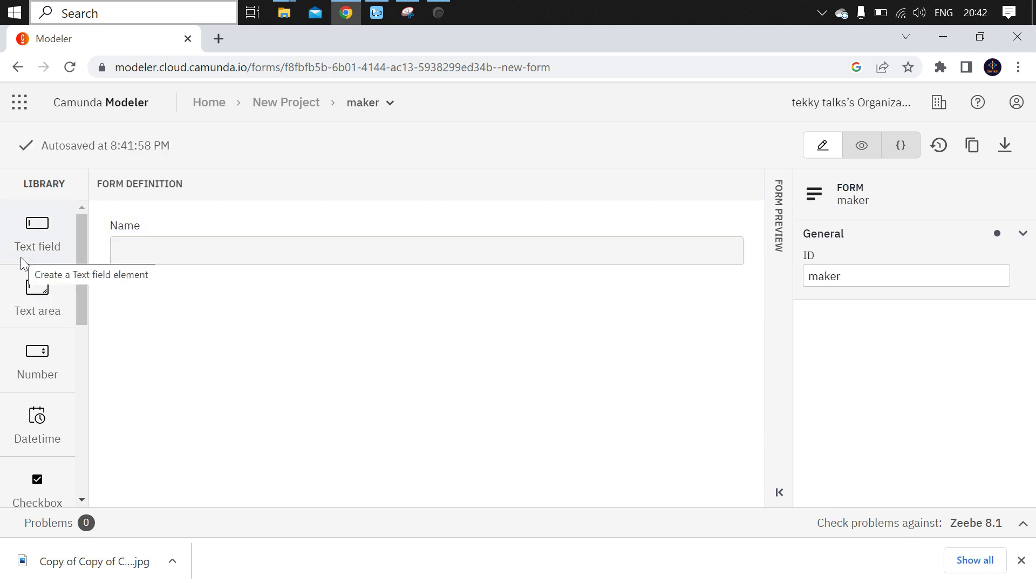
- Add a number field below Name with the label Age and the key age
{"action": "left_click_drag", "start_coordinate": [57, 359], "coordinate": [231, 351]}
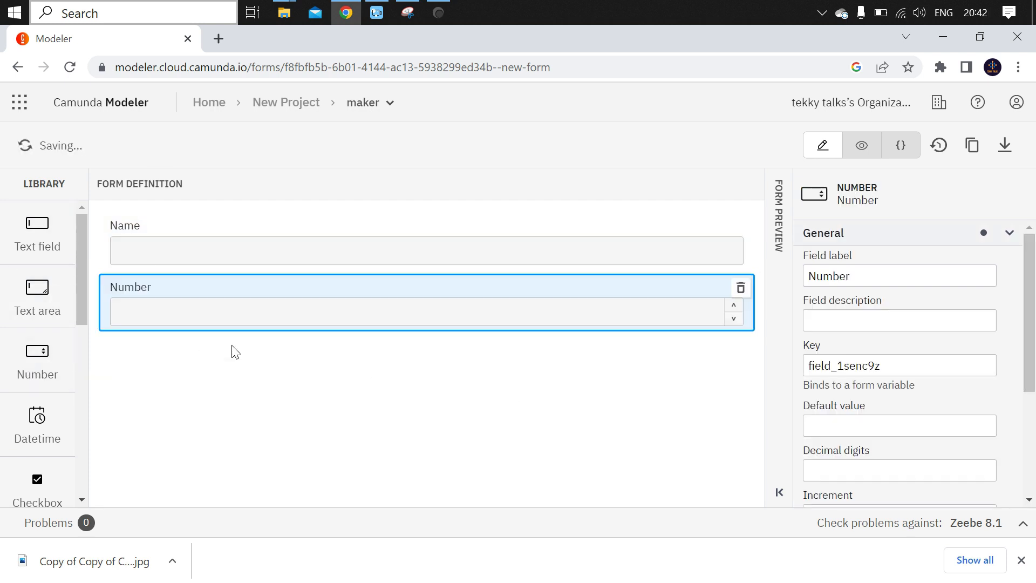
{"action": "left_click", "coordinate": [835, 276]}
{"action": "double_click", "coordinate": [836, 277]}
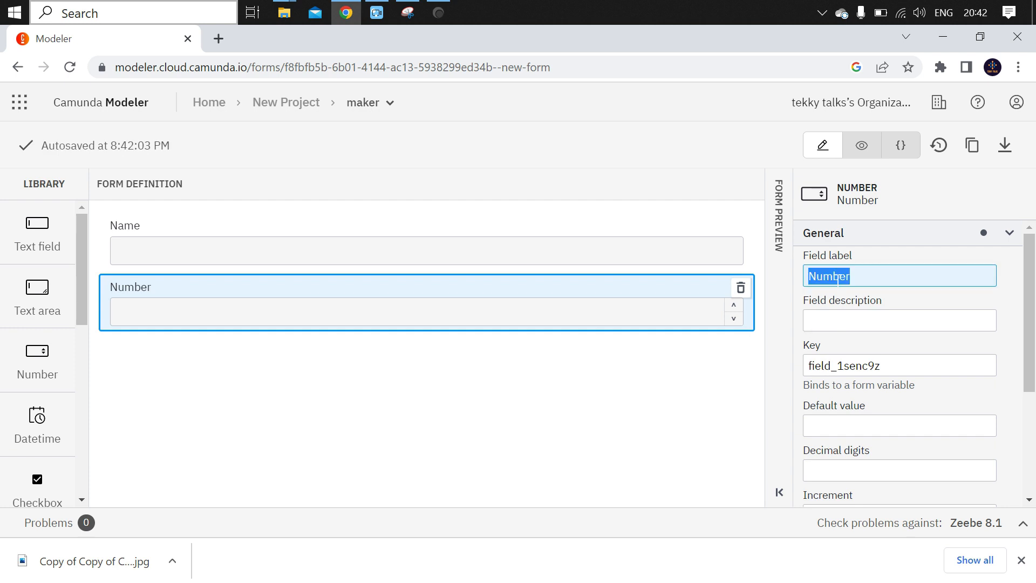
{"action": "type", "text": "Age"}
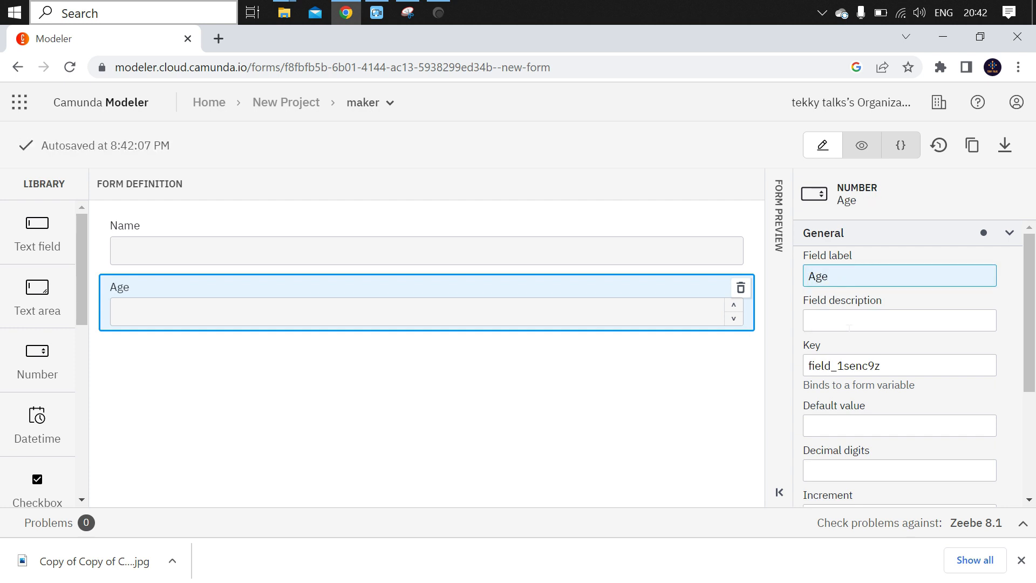
{"action": "key", "text": "Tab"}
{"action": "key", "text": "Tab"}
{"action": "type", "text": "age"}
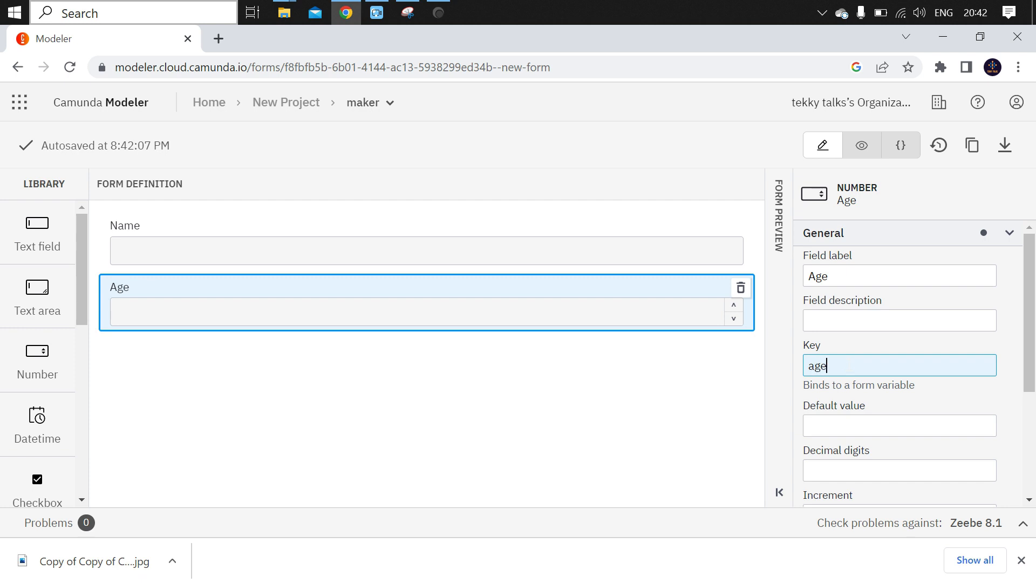
{"action": "left_click", "coordinate": [447, 404]}
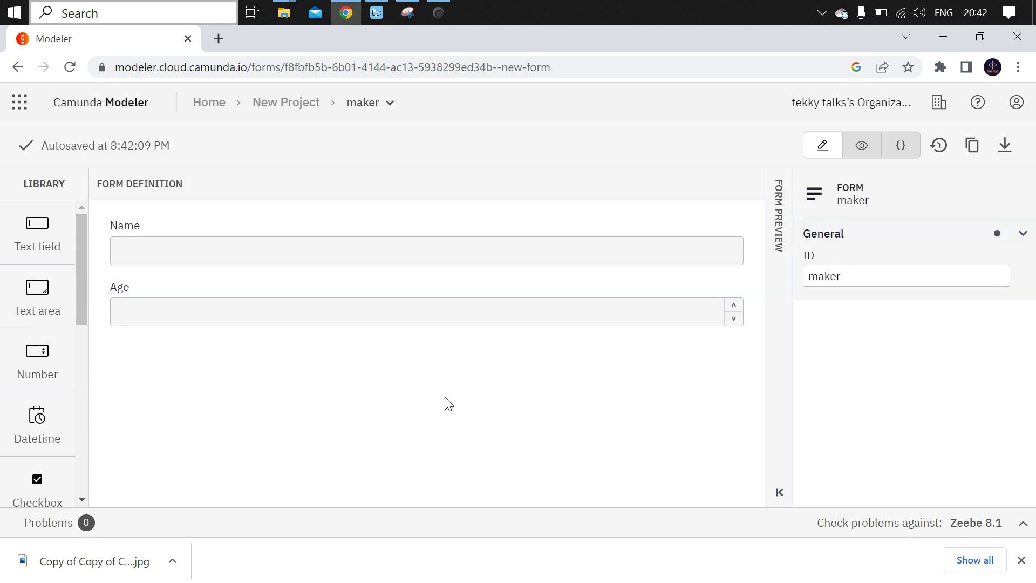
- Add a number field below Age with the label Loan Amount and the key loan_amount
{"action": "left_click_drag", "start_coordinate": [19, 364], "coordinate": [212, 387]}
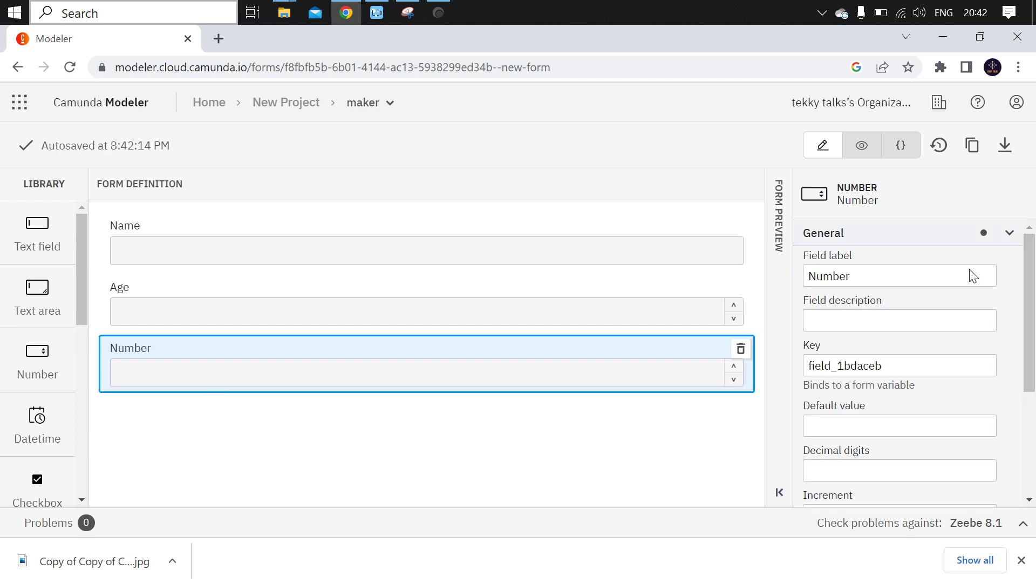
{"action": "double_click", "coordinate": [838, 276]}
{"action": "type", "text": "L"}
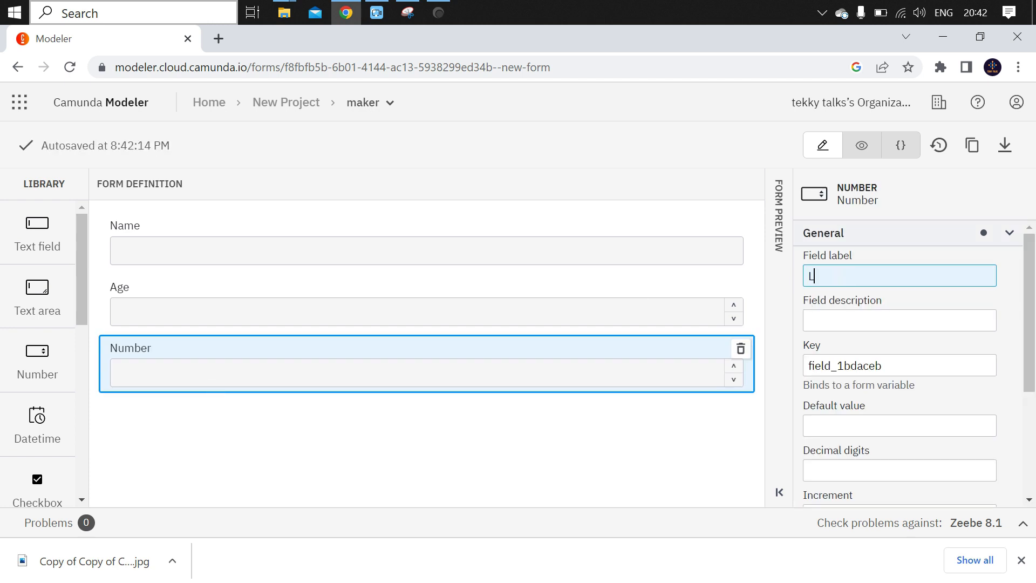
{"action": "type", "text": "oan Amount"}
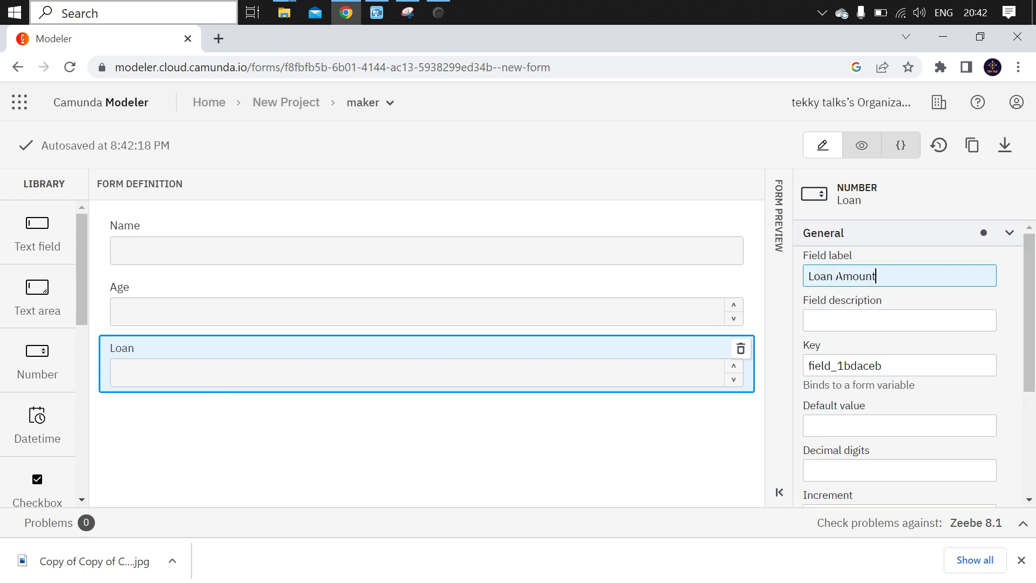
{"action": "double_click", "coordinate": [839, 367]}
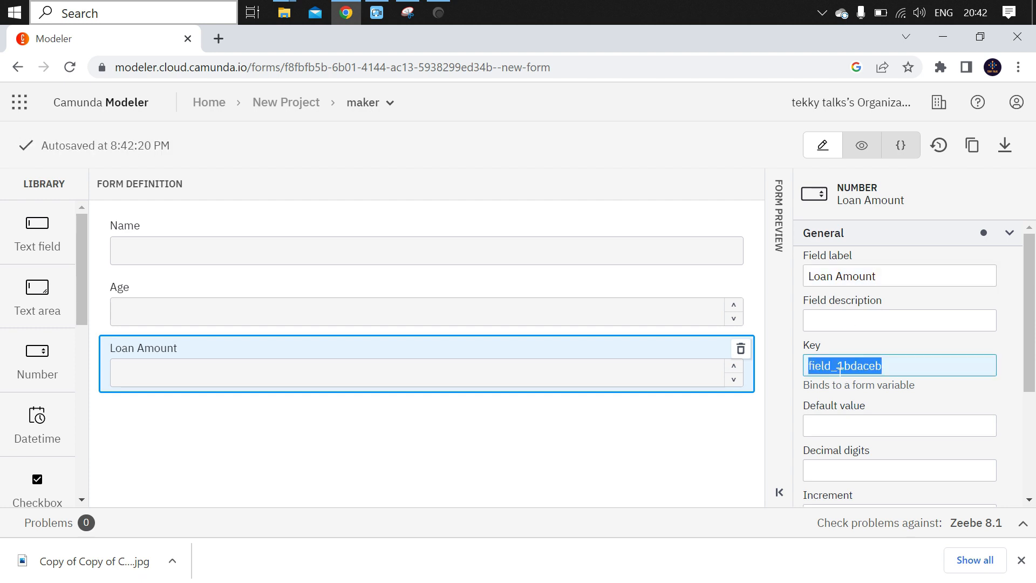
{"action": "type", "text": "loan"}
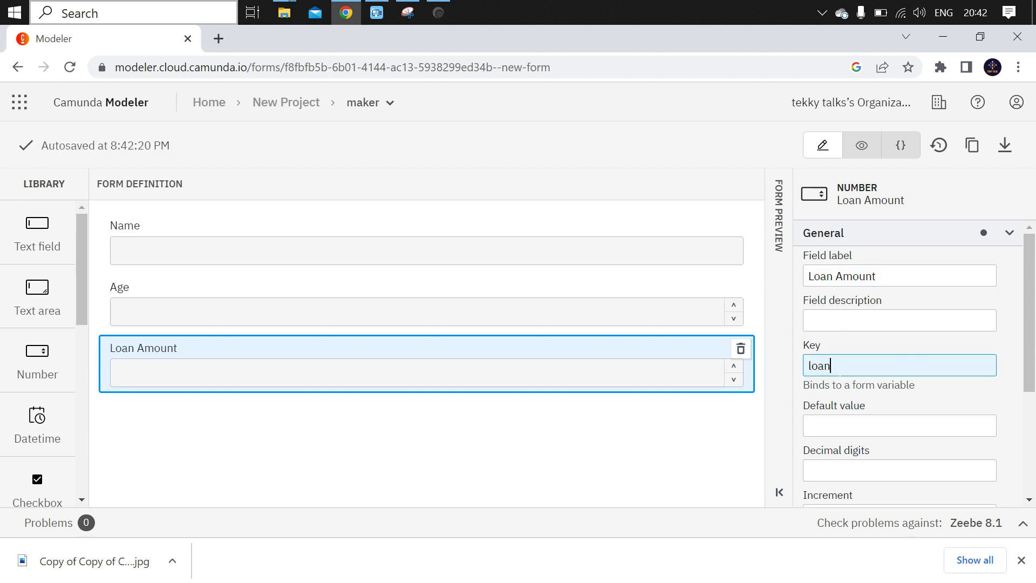
{"action": "type", "text": "_amount"}
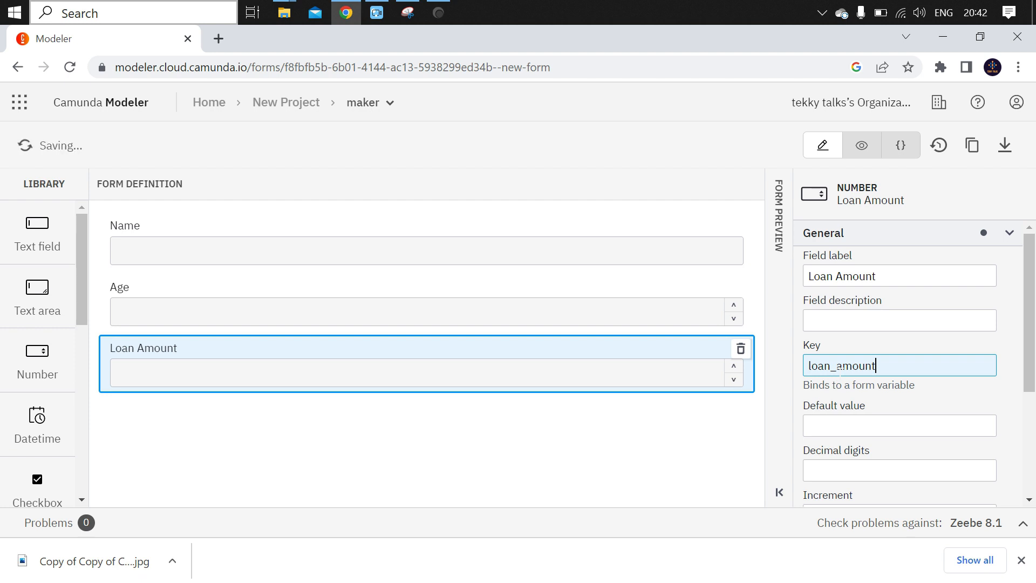
{"action": "left_click", "coordinate": [715, 449]}
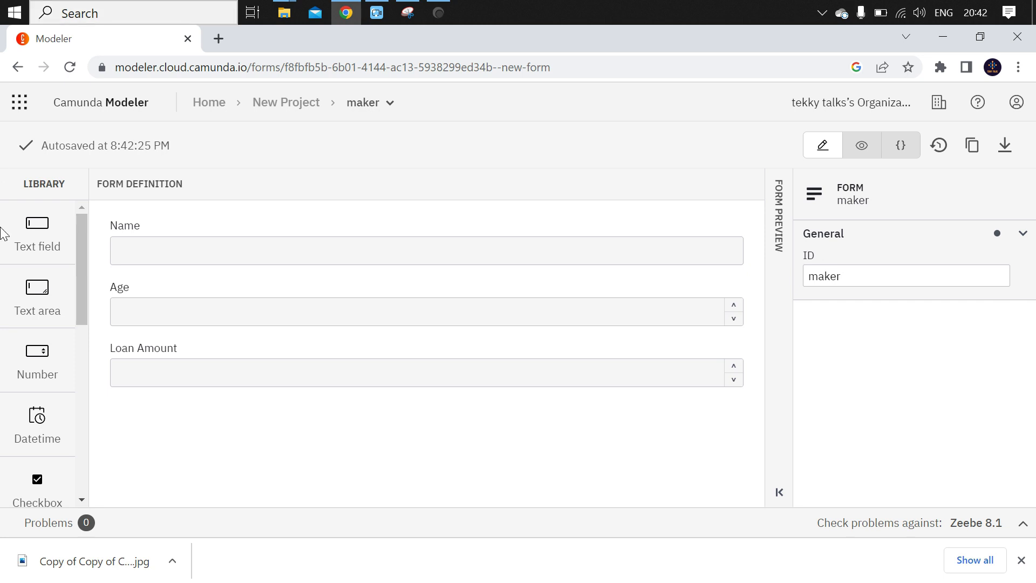
- Return to the file list of New Project and duplicate the maker form
{"action": "left_click", "coordinate": [110, 114]}
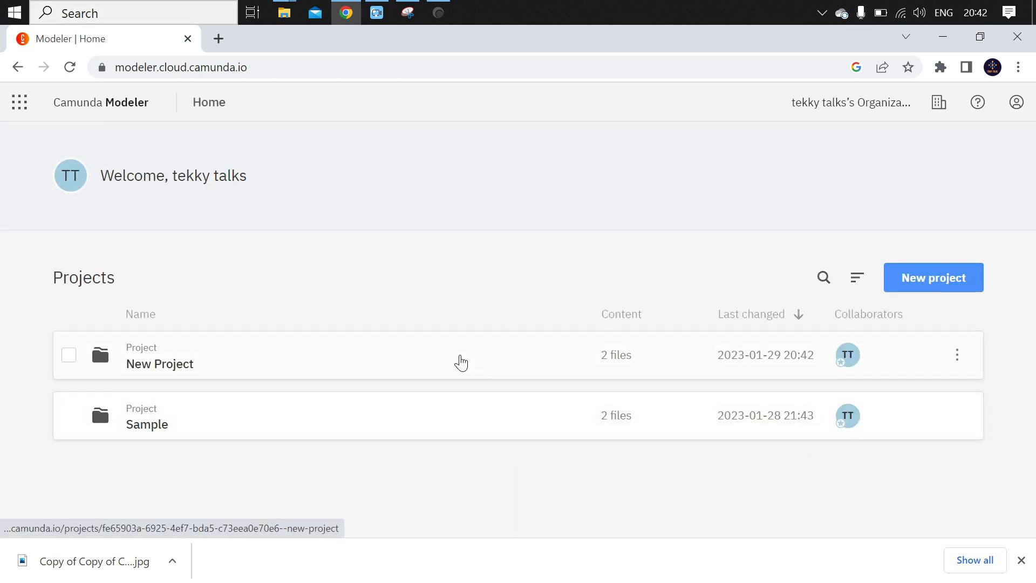
{"action": "left_click", "coordinate": [460, 360]}
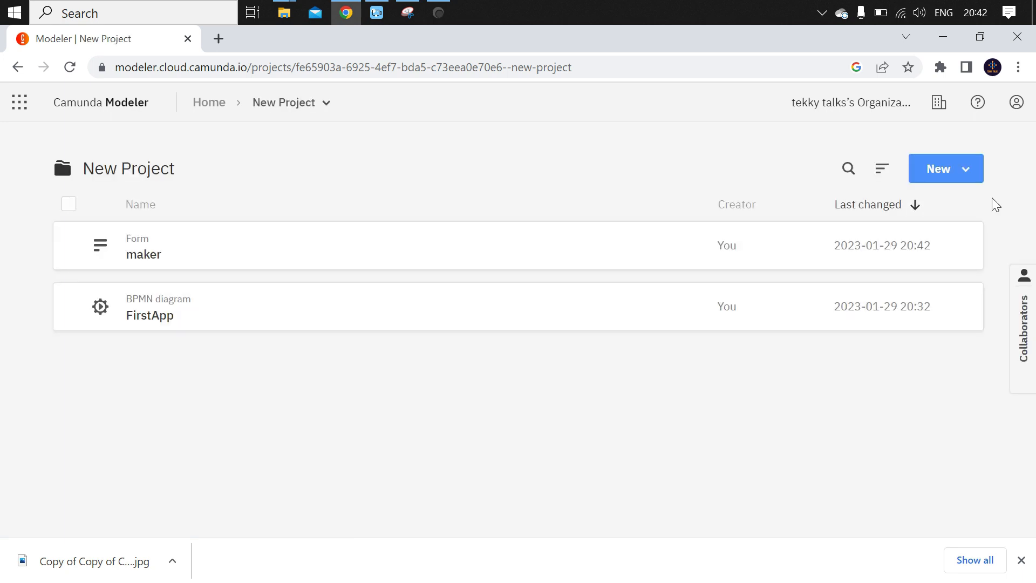
{"action": "left_click", "coordinate": [939, 173]}
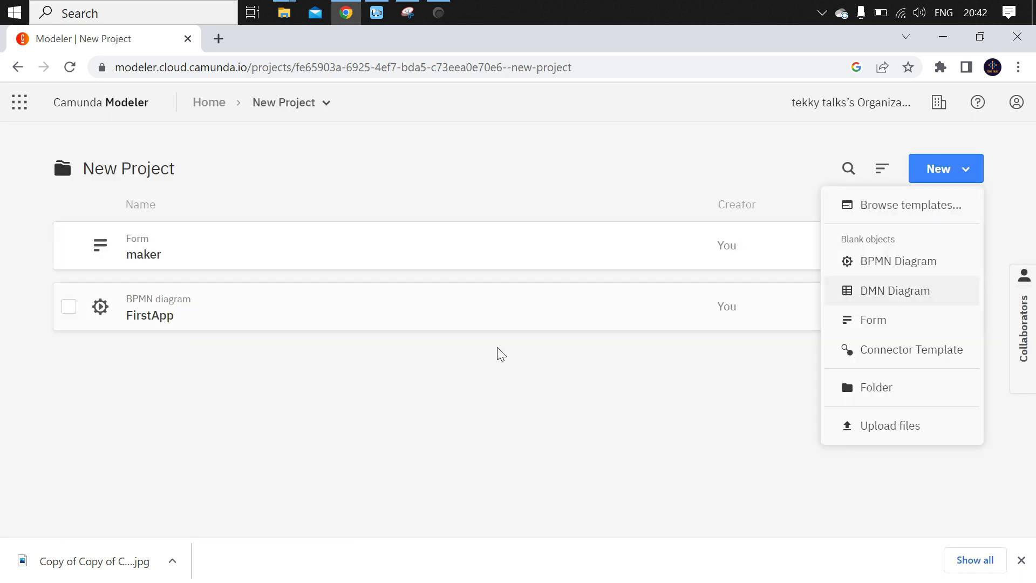
{"action": "left_click", "coordinate": [440, 425]}
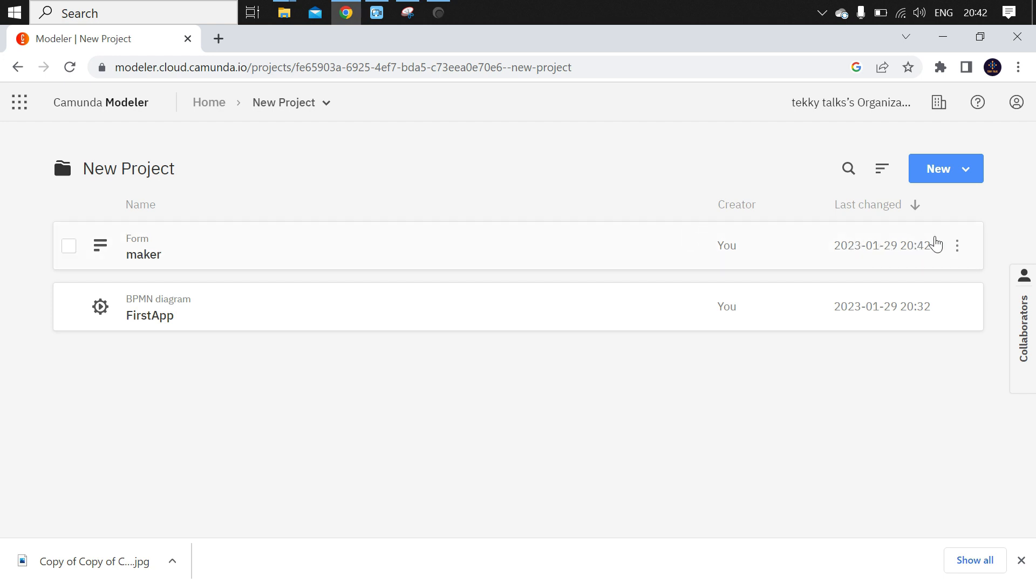
{"action": "left_click", "coordinate": [957, 246]}
{"action": "left_click", "coordinate": [874, 320]}
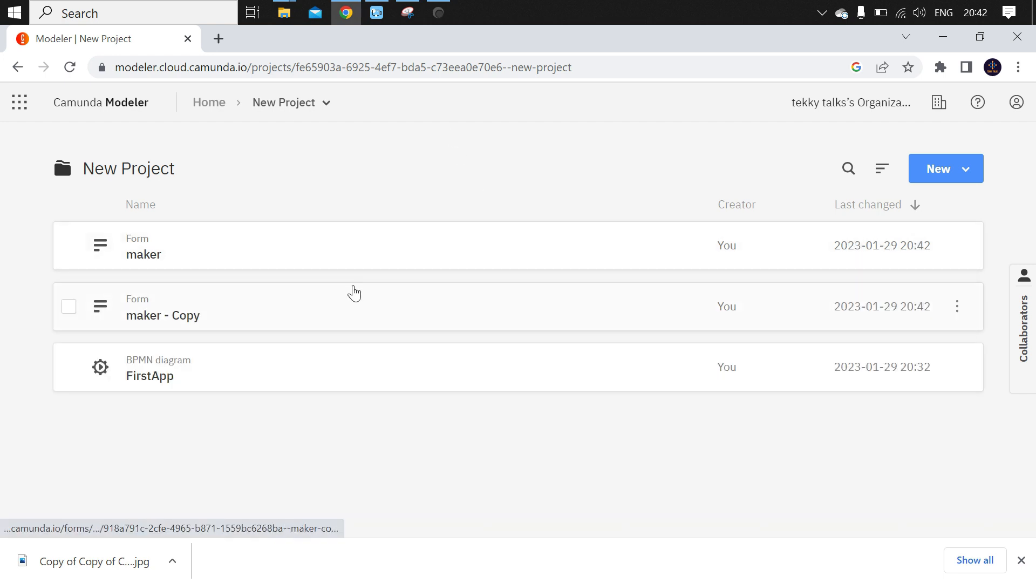
- Open the copy of the maker form and rename it checker
{"action": "left_click", "coordinate": [319, 312]}
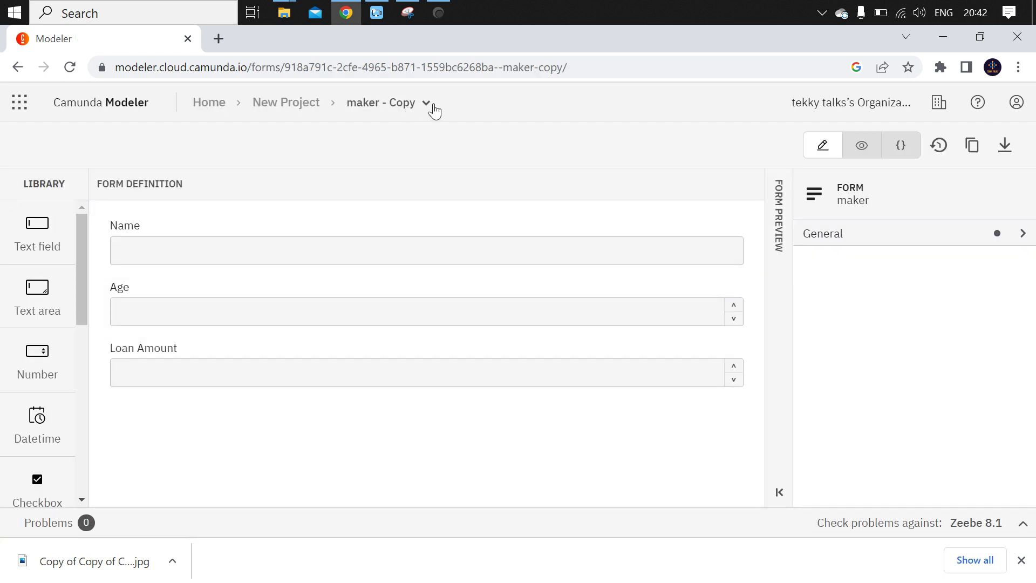
{"action": "left_click", "coordinate": [429, 106]}
{"action": "left_click", "coordinate": [387, 219]}
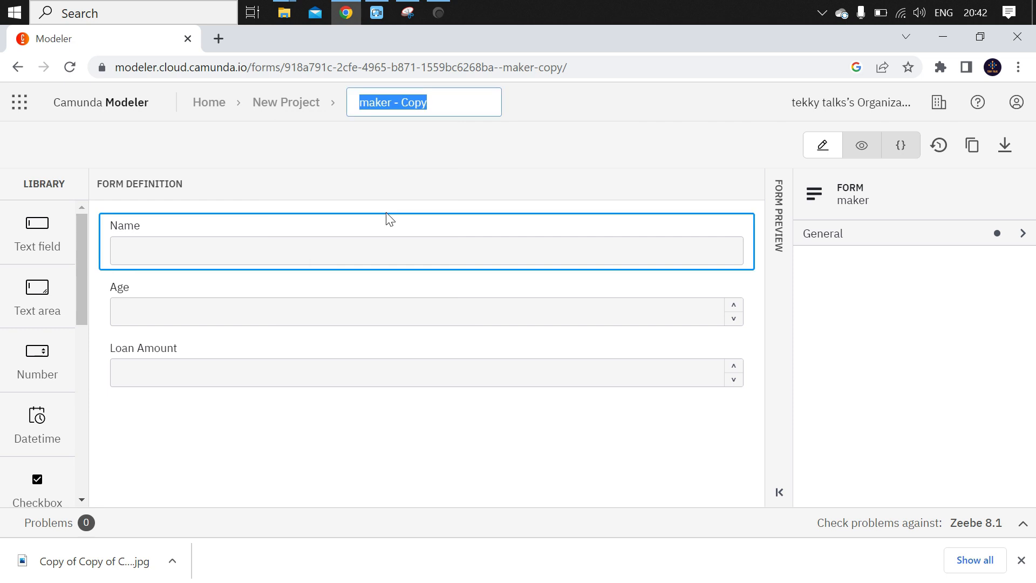
{"action": "type", "text": "checker"}
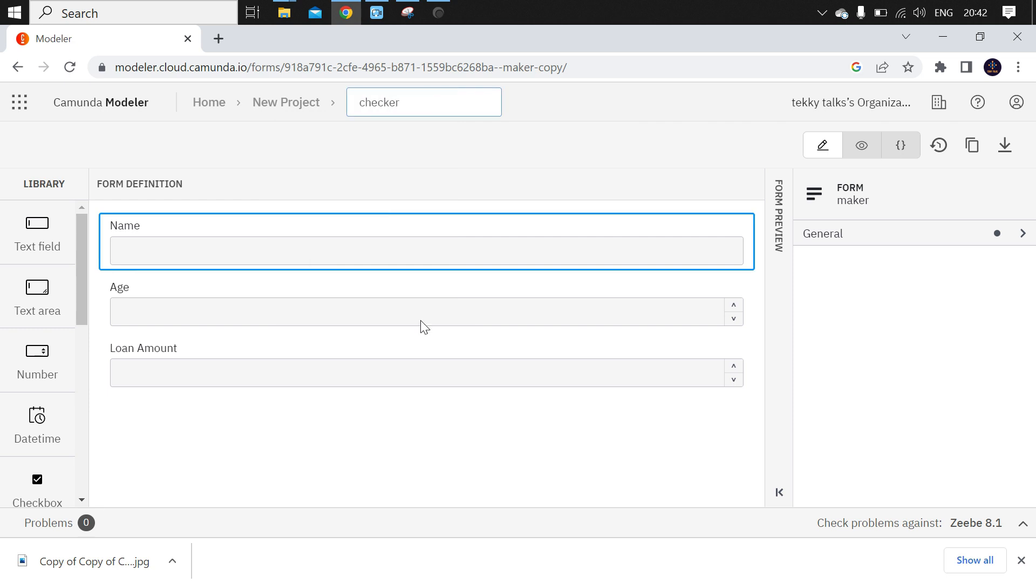
{"action": "left_click", "coordinate": [448, 441]}
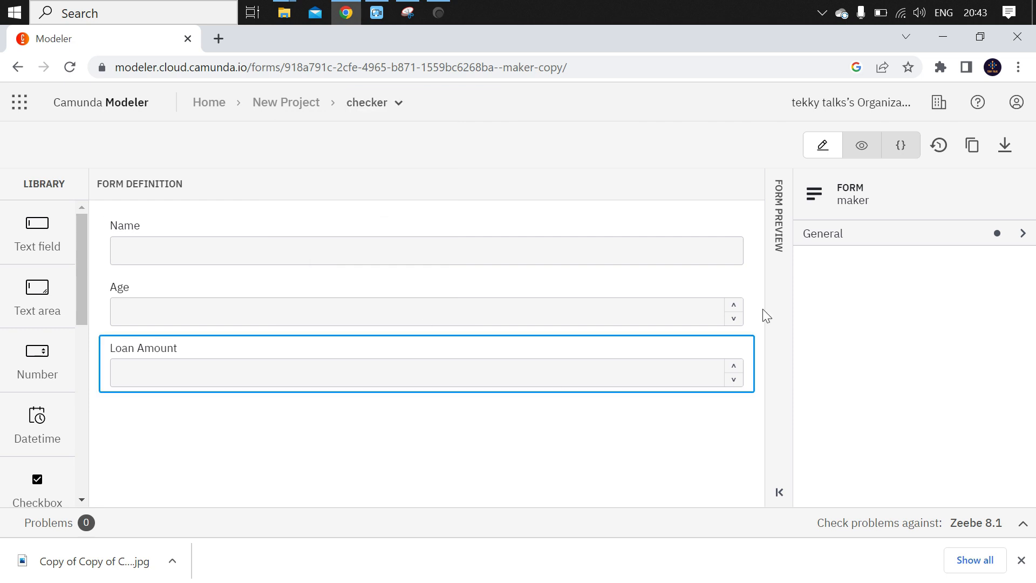
- Set the checker form's ID to checker
{"action": "left_click", "coordinate": [858, 233]}
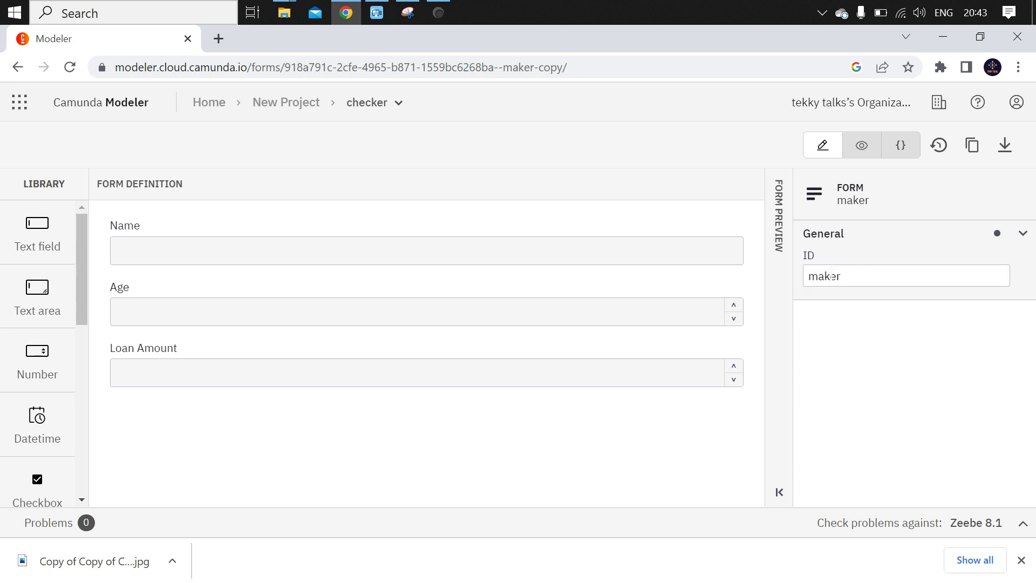
{"action": "double_click", "coordinate": [836, 275]}
{"action": "type", "text": "checker"}
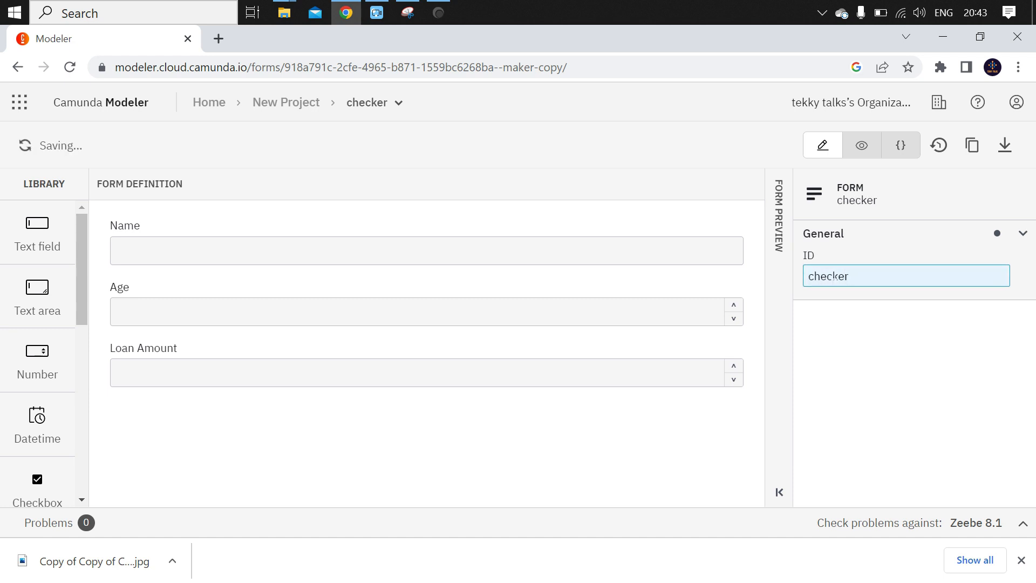
{"action": "left_click", "coordinate": [702, 449]}
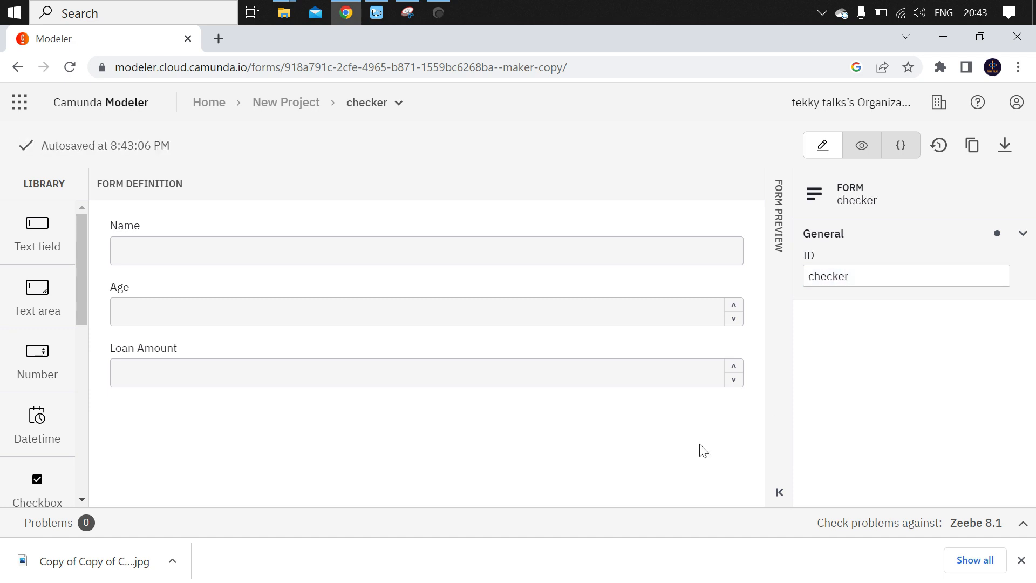
- Check the label and key settings of the Name, Age and Loan Amount fields in the checker form
{"action": "left_click", "coordinate": [399, 244]}
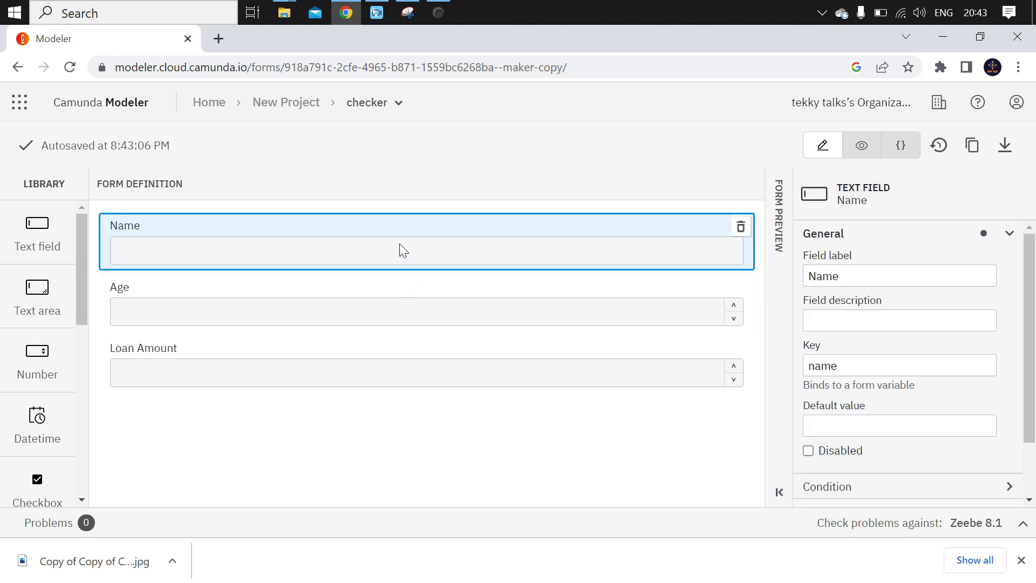
{"action": "left_click", "coordinate": [404, 303]}
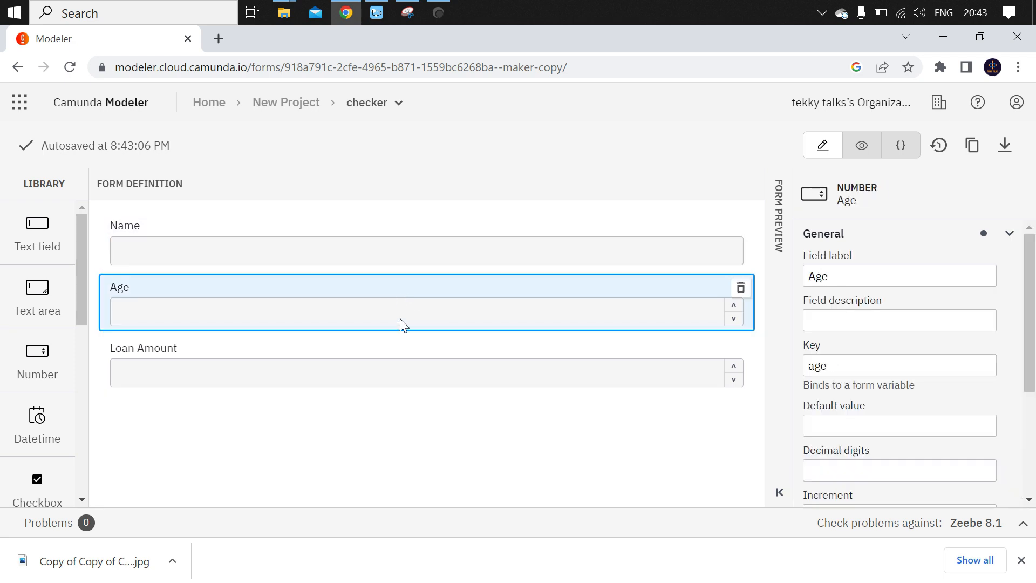
{"action": "left_click", "coordinate": [406, 357]}
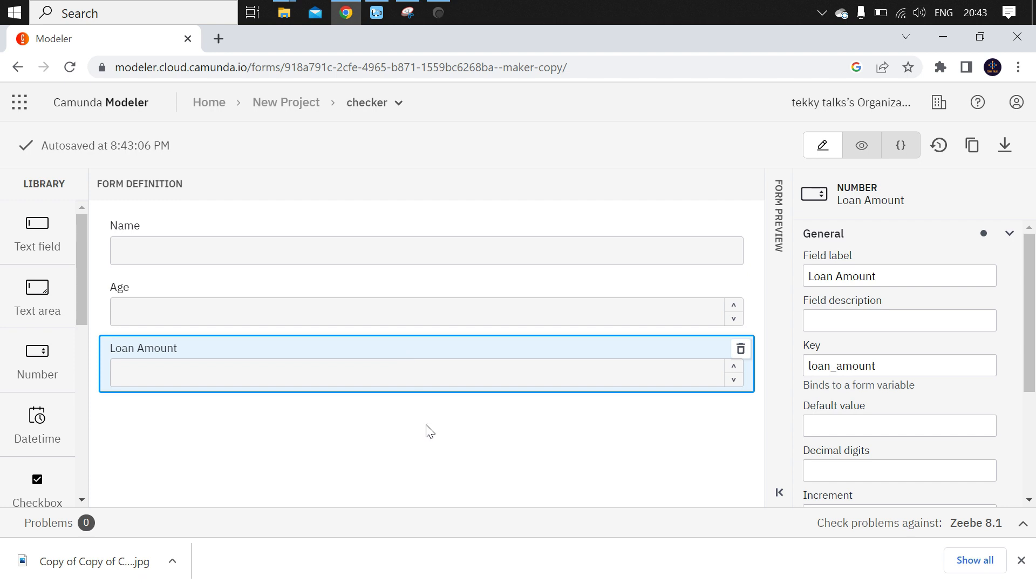
{"action": "left_click", "coordinate": [451, 464]}
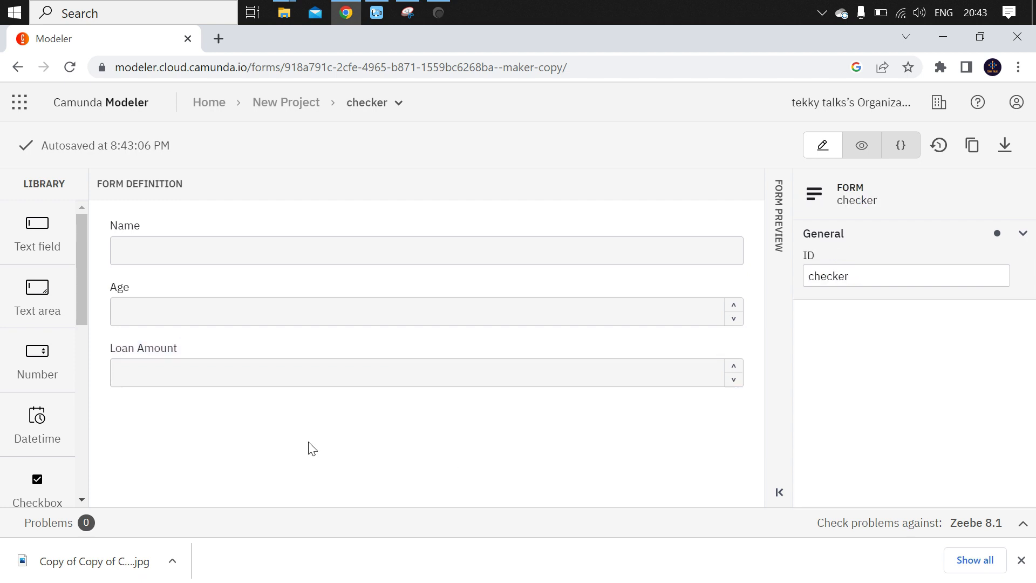
- Add a select field below Loan Amount with the label Decision and the key decision
{"action": "scroll", "coordinate": [57, 400], "scroll_direction": "down", "scroll_amount": 5}
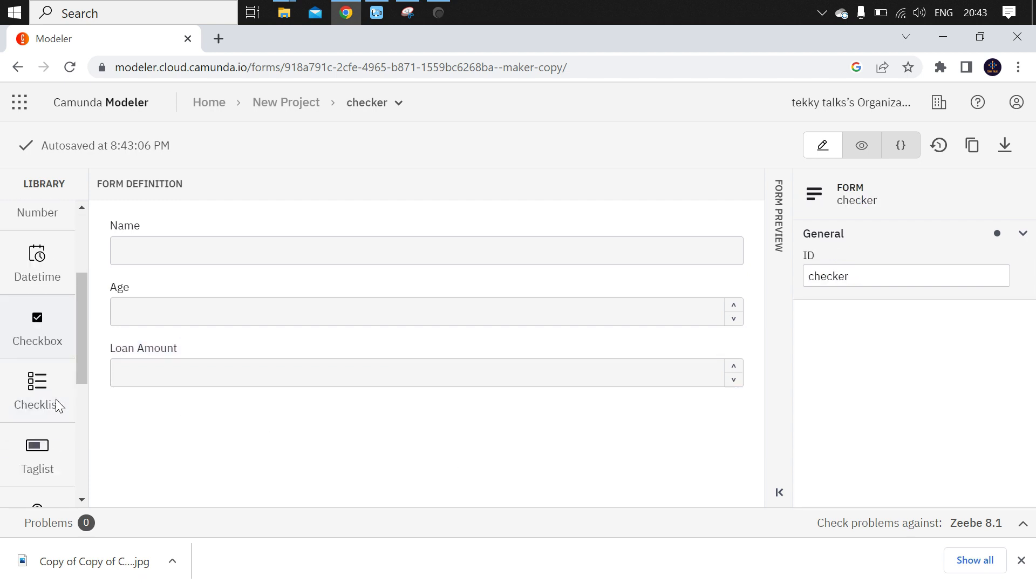
{"action": "scroll", "coordinate": [56, 400], "scroll_direction": "down", "scroll_amount": 3}
{"action": "left_click_drag", "start_coordinate": [35, 335], "coordinate": [240, 451]}
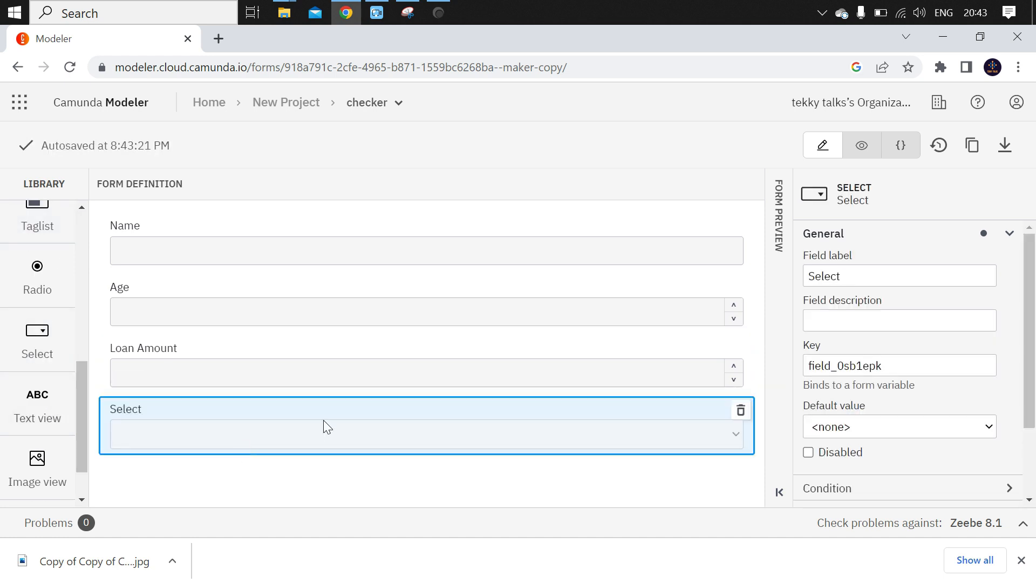
{"action": "double_click", "coordinate": [830, 276]}
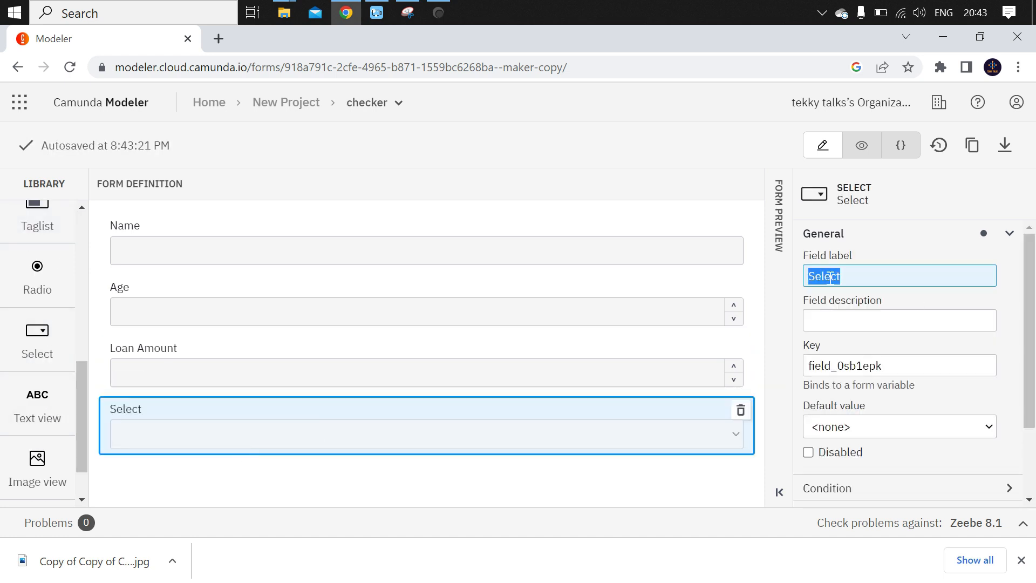
{"action": "type", "text": "Decis"}
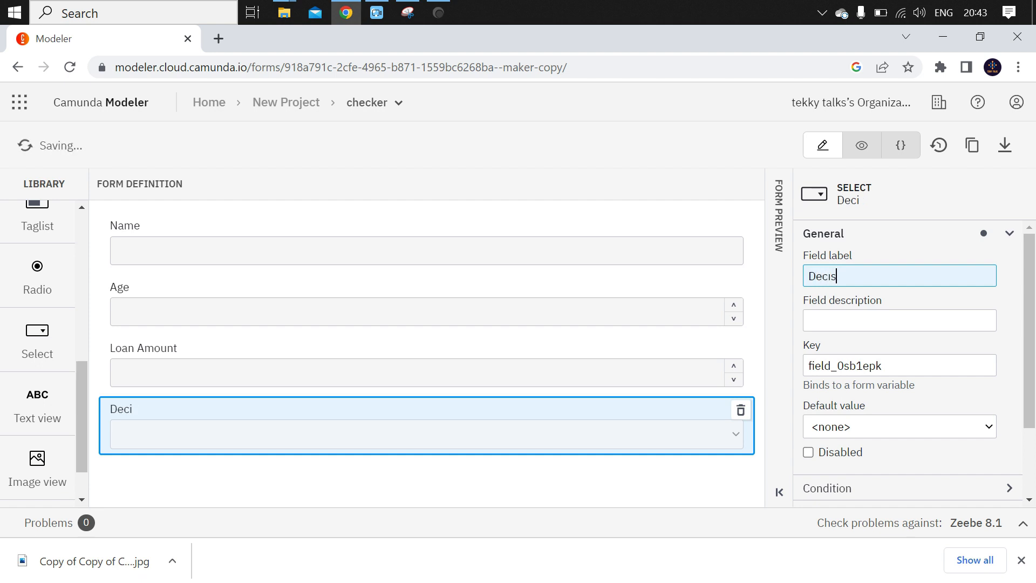
{"action": "type", "text": "ion"}
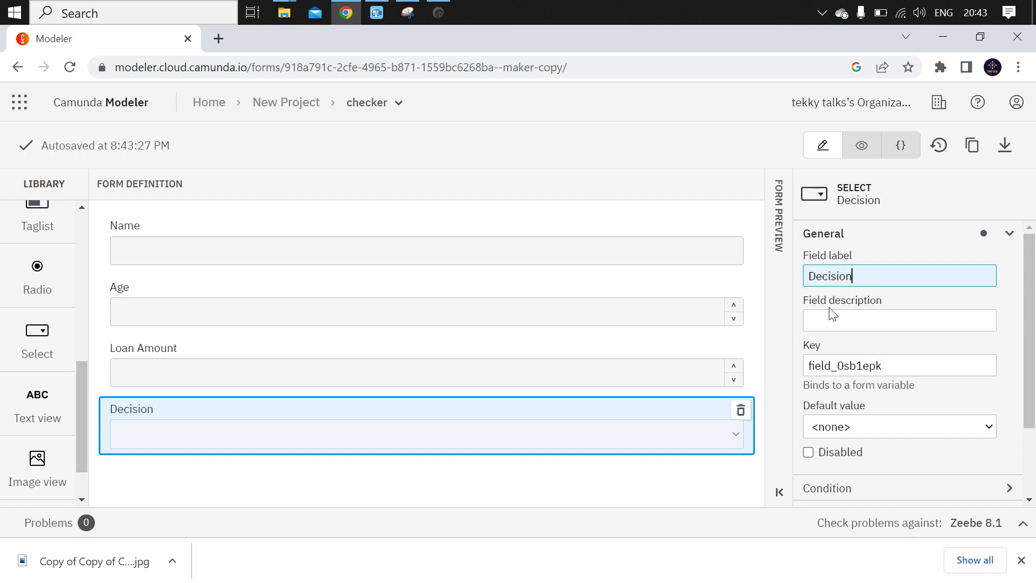
{"action": "double_click", "coordinate": [845, 365]}
{"action": "type", "text": "deci"}
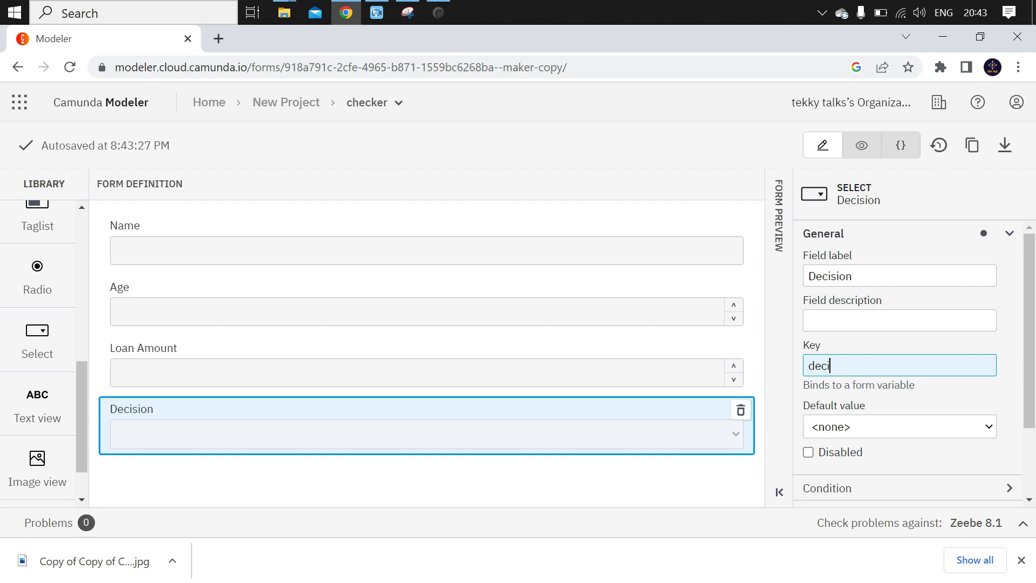
{"action": "type", "text": "sion"}
{"action": "left_click", "coordinate": [1019, 344]}
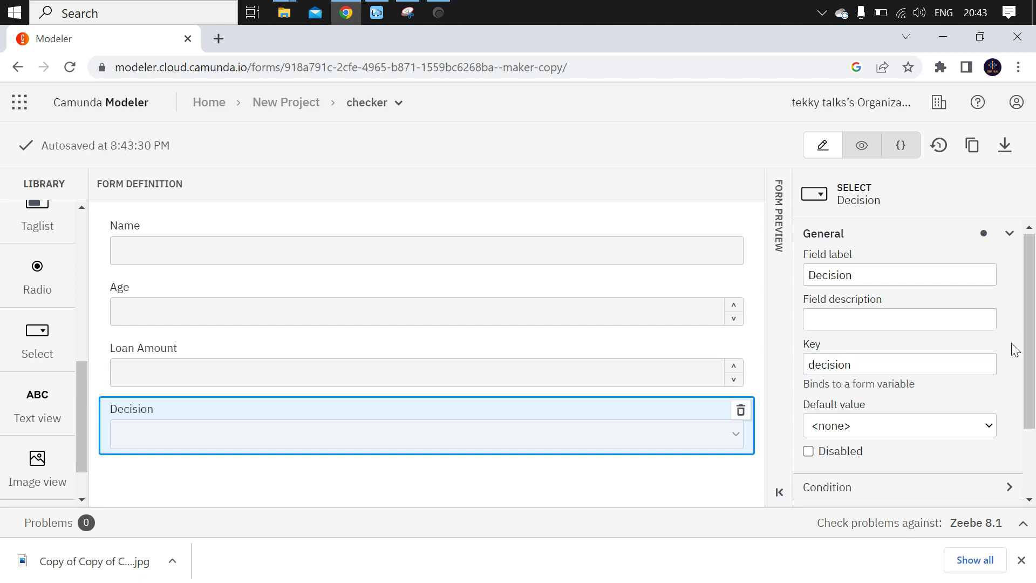
- Delete the preset option Value from the Decision field's static options
{"action": "scroll", "coordinate": [993, 356], "scroll_direction": "down", "scroll_amount": 2}
{"action": "left_click", "coordinate": [991, 348]}
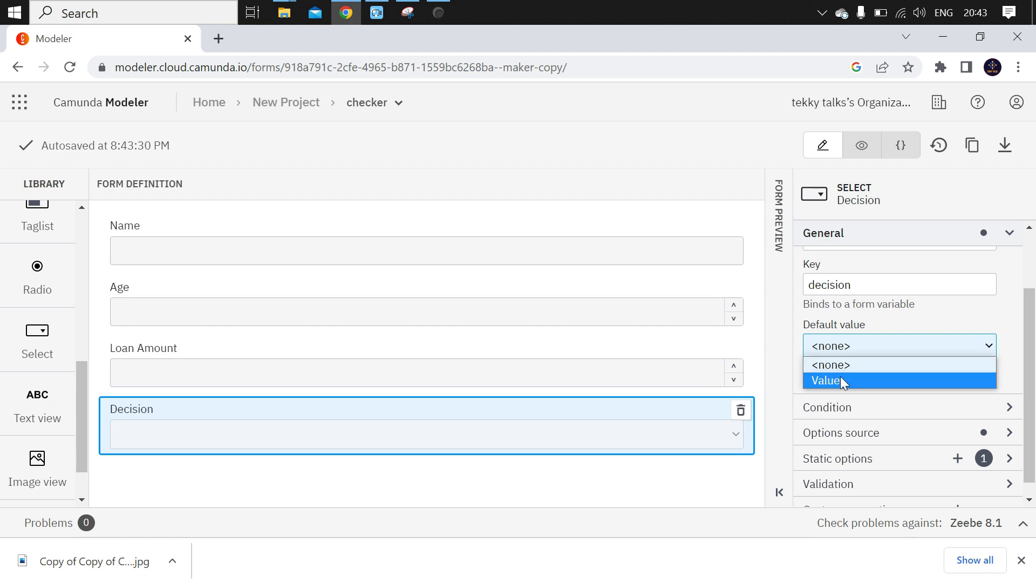
{"action": "left_click", "coordinate": [1010, 344]}
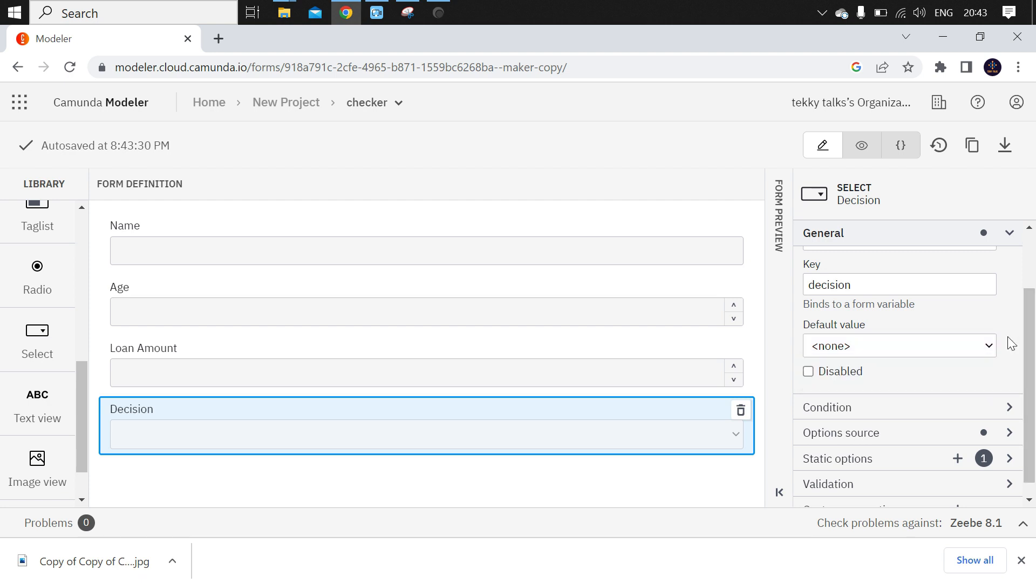
{"action": "scroll", "coordinate": [916, 407], "scroll_direction": "down", "scroll_amount": 1}
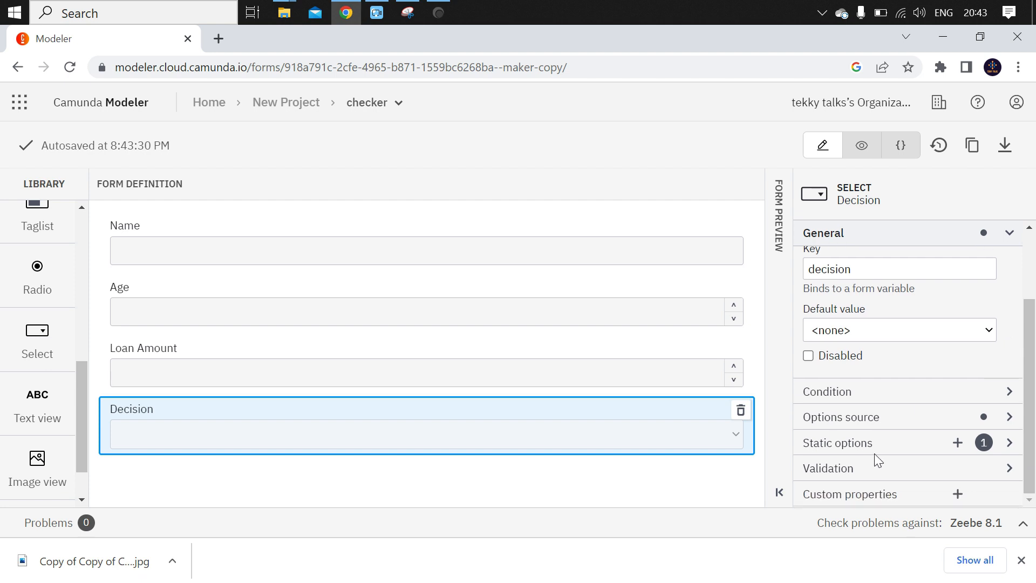
{"action": "left_click", "coordinate": [928, 443]}
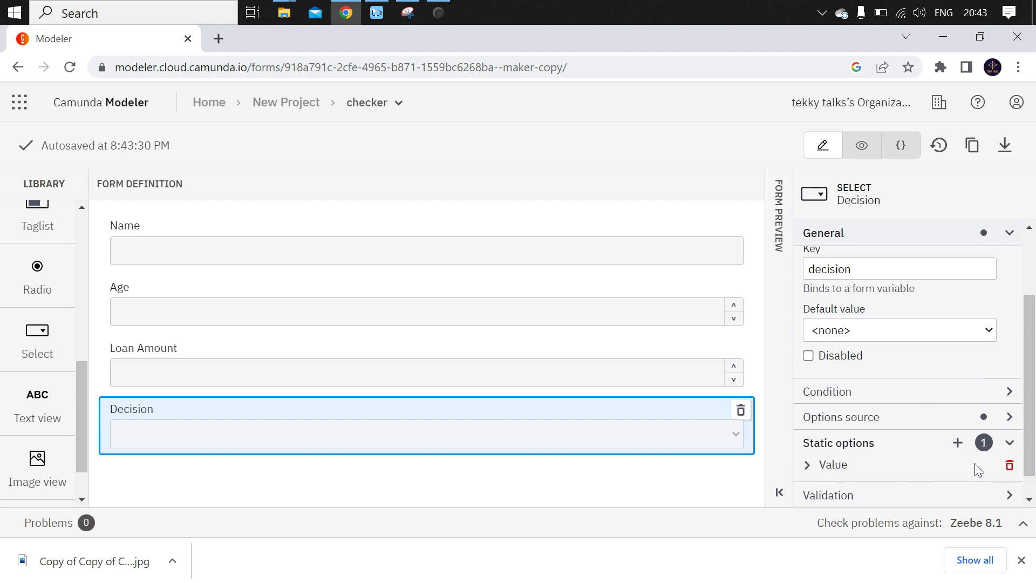
{"action": "left_click", "coordinate": [1009, 465]}
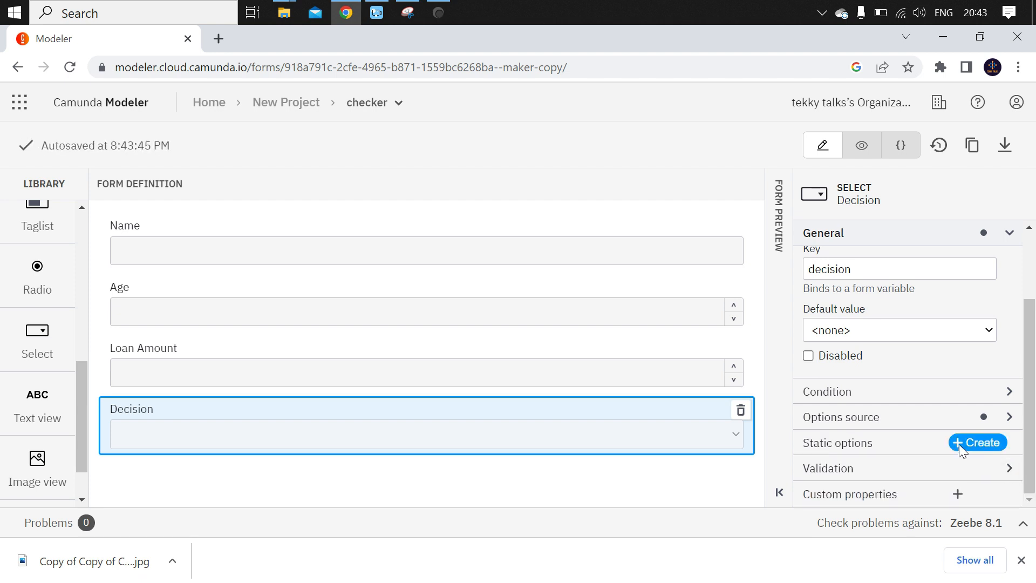
- Create a static option for the Decision field with Approved as both its label and its value
{"action": "left_click", "coordinate": [959, 445]}
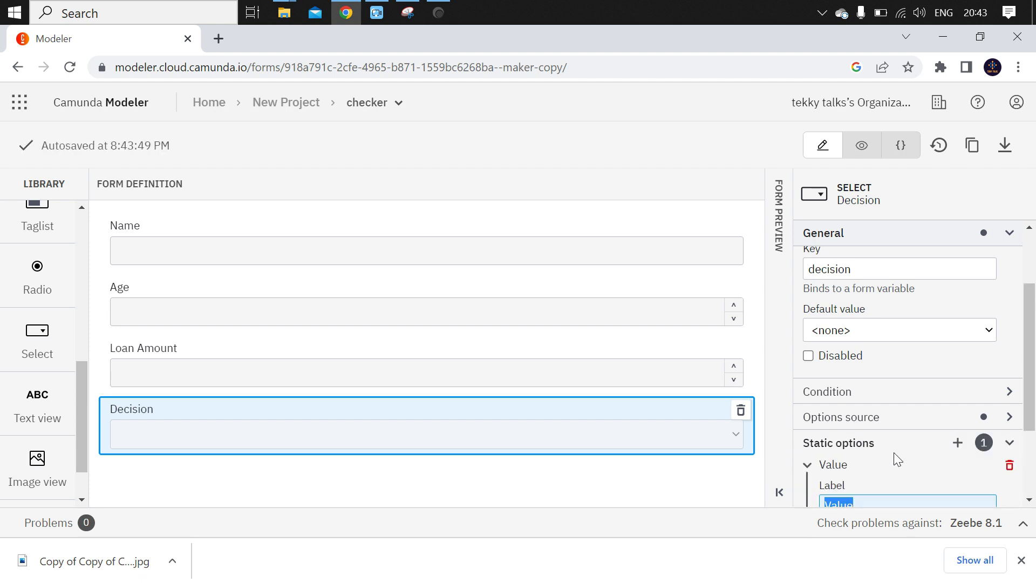
{"action": "scroll", "coordinate": [893, 452], "scroll_direction": "down", "scroll_amount": 3}
{"action": "type", "text": "A"}
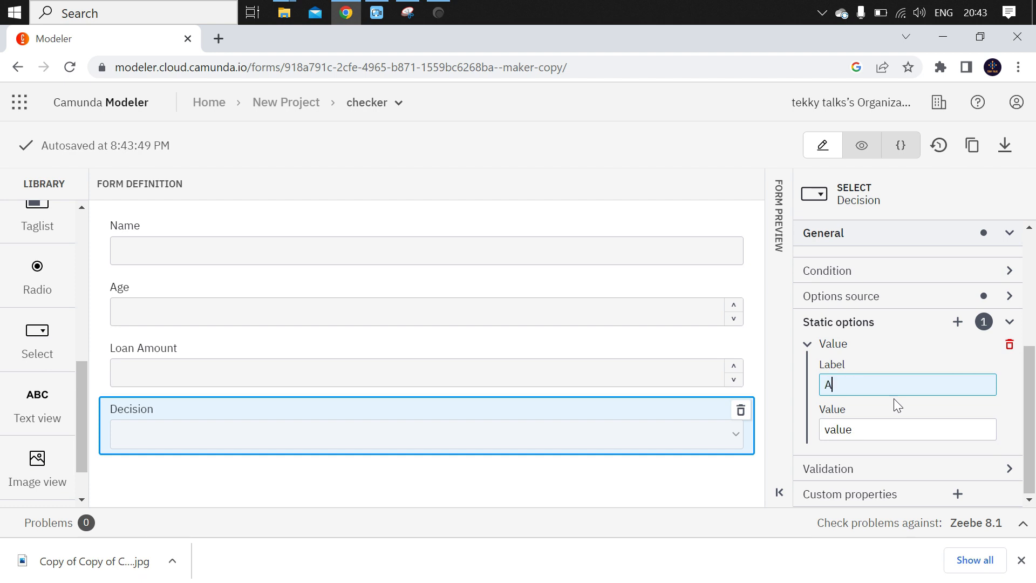
{"action": "type", "text": "pproved"}
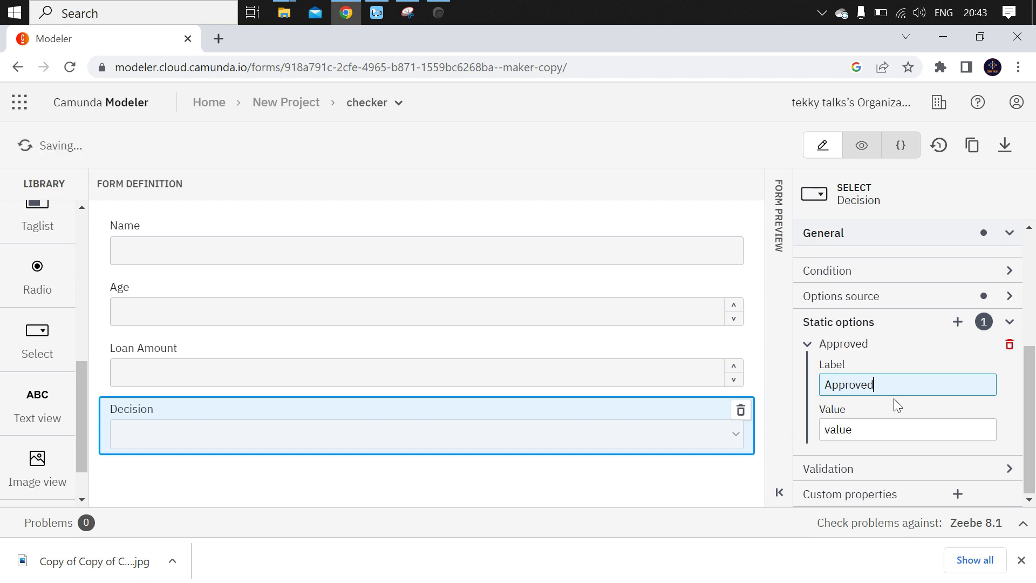
{"action": "double_click", "coordinate": [847, 431]}
{"action": "type", "text": "Approved"}
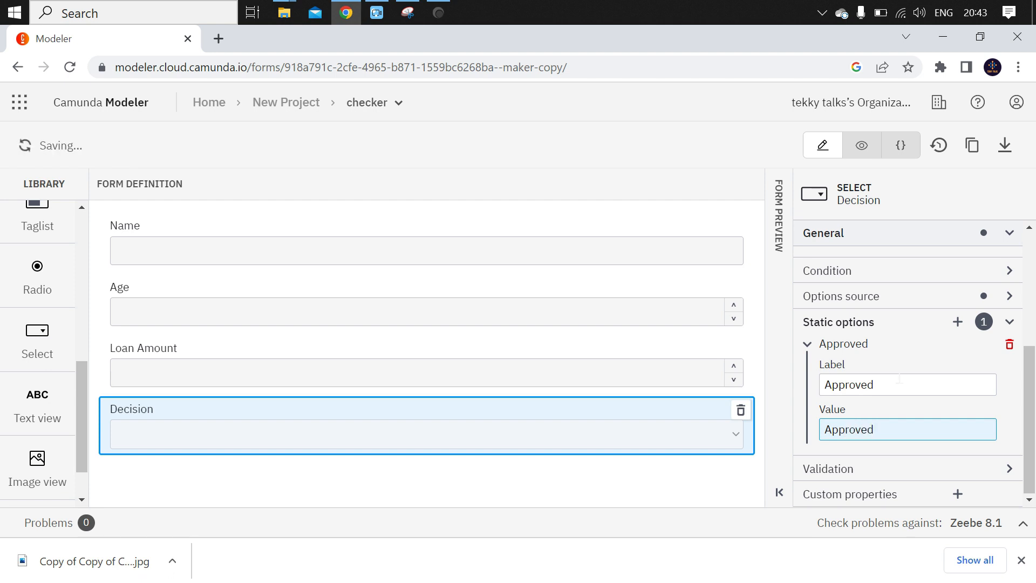
- Add a second static option to the Decision field with Rejected as both its label and its value
{"action": "left_click", "coordinate": [957, 323]}
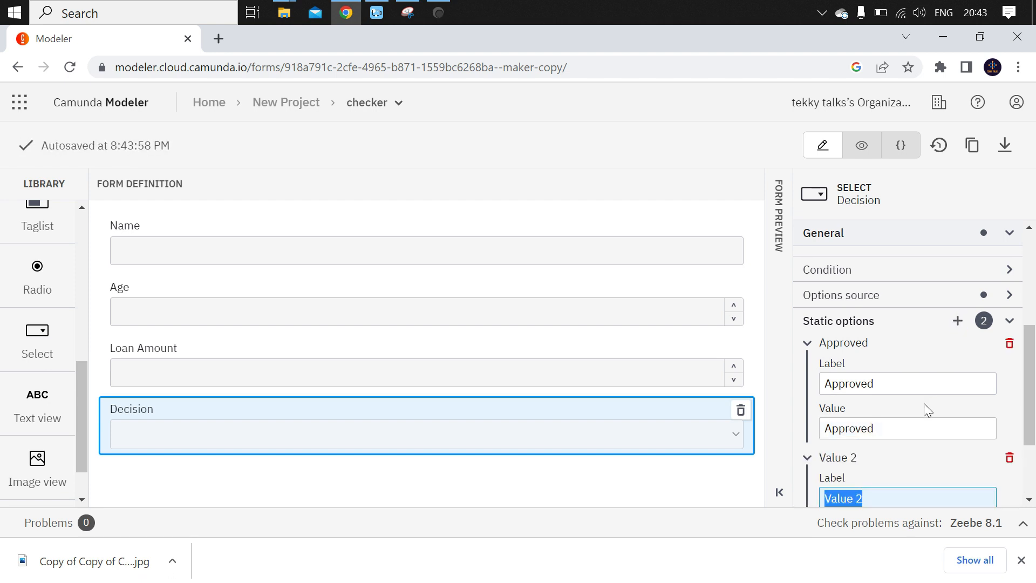
{"action": "scroll", "coordinate": [905, 430], "scroll_direction": "down", "scroll_amount": 1}
{"action": "type", "text": "Rejected"}
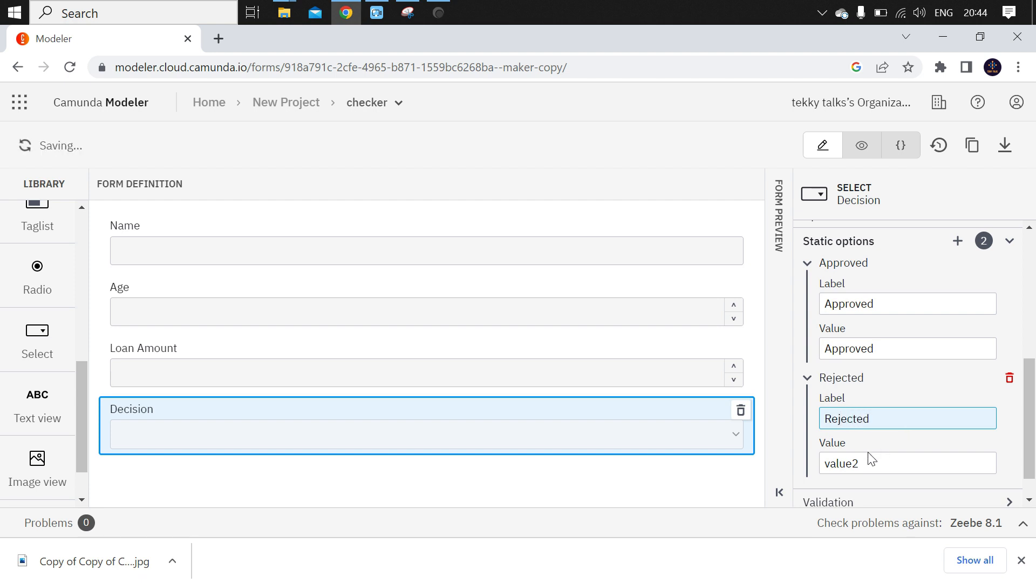
{"action": "double_click", "coordinate": [845, 463]}
{"action": "type", "text": "Rejected"}
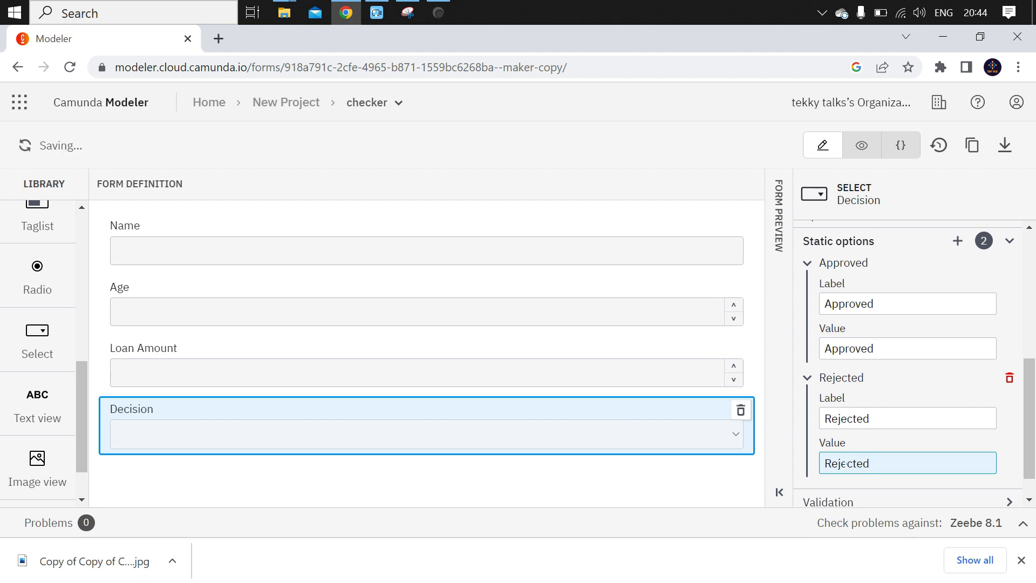
{"action": "left_click", "coordinate": [679, 496]}
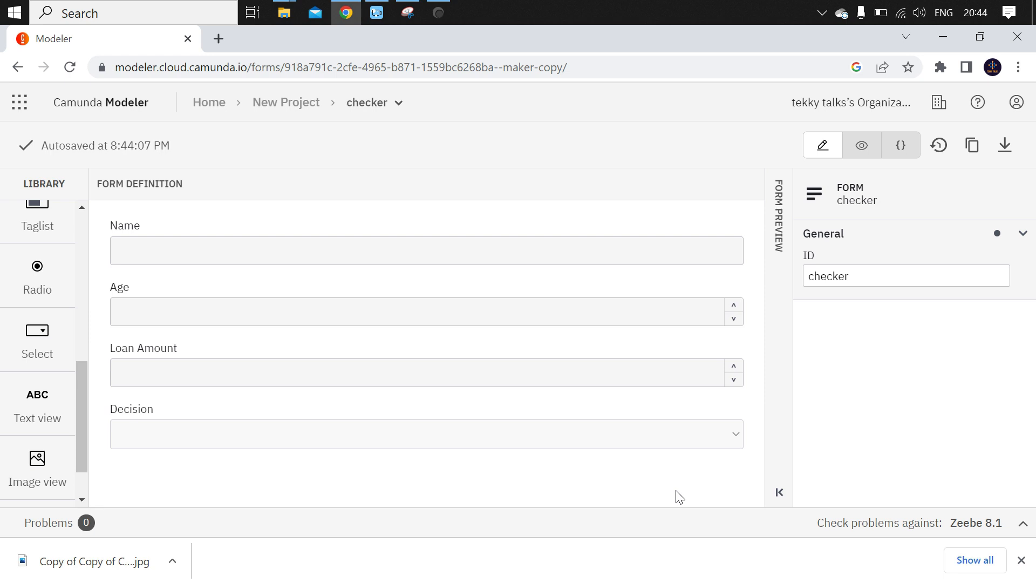
- Leave the checker form and open the FirstApp BPMN diagram in New Project
{"action": "left_click", "coordinate": [115, 105]}
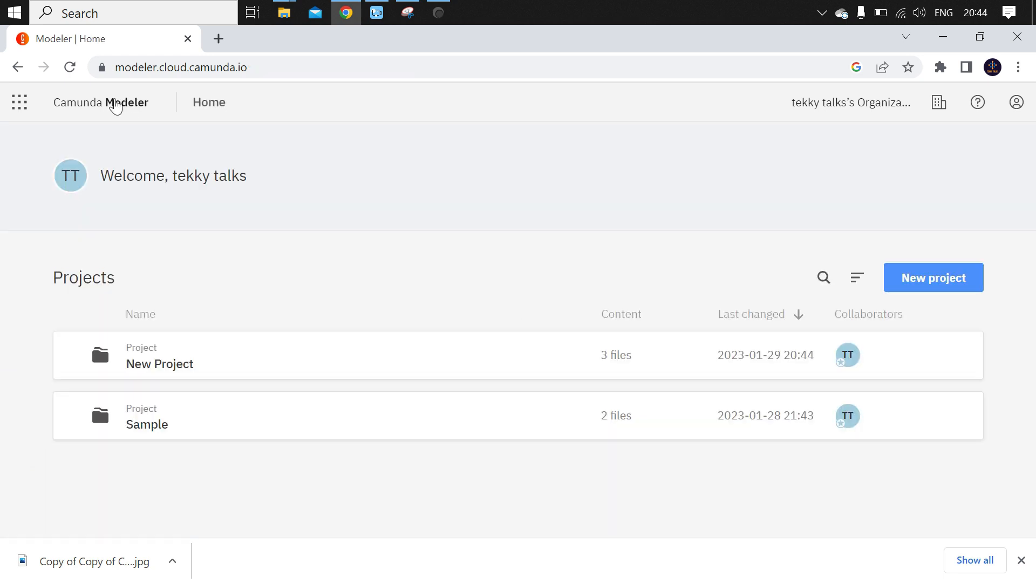
{"action": "left_click", "coordinate": [225, 354]}
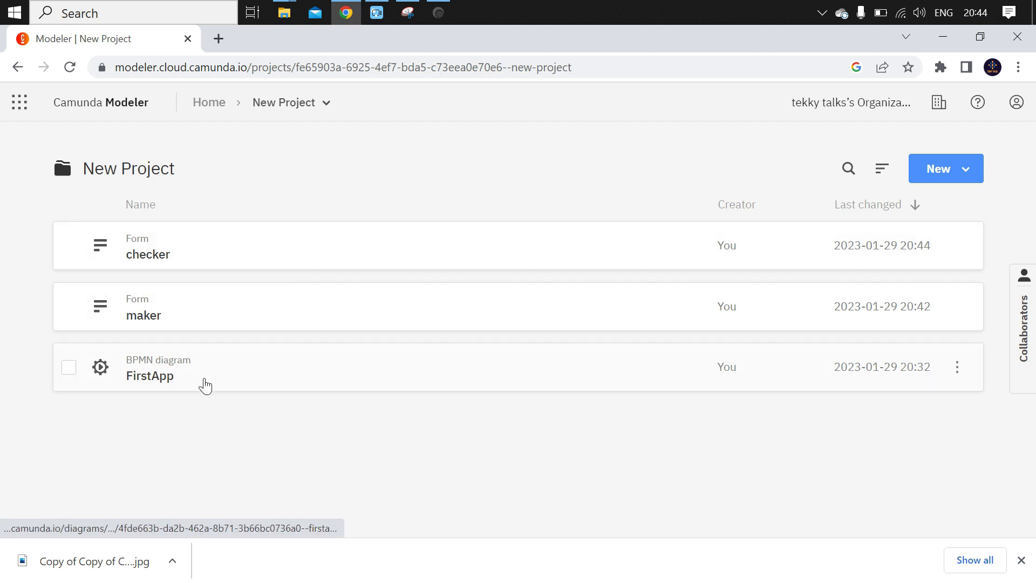
{"action": "left_click", "coordinate": [205, 386]}
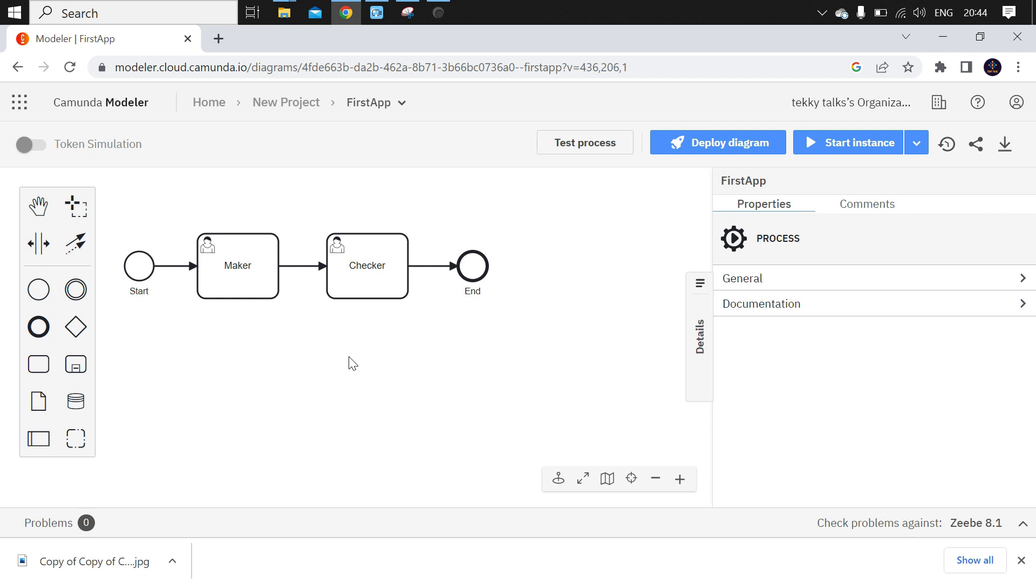
- Import the maker form from New Project into the Maker user task
{"action": "left_click", "coordinate": [227, 289]}
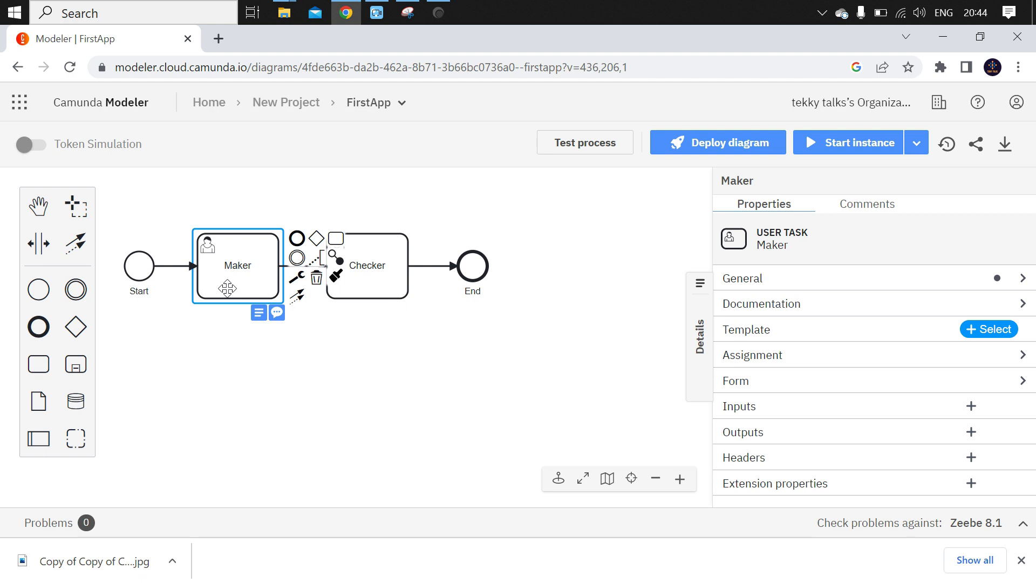
{"action": "left_click", "coordinate": [259, 313]}
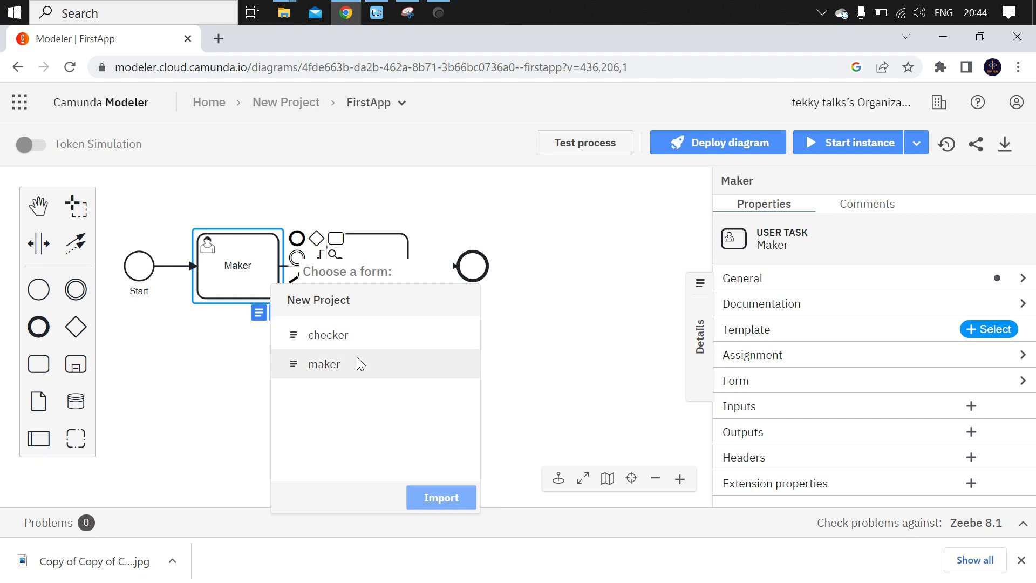
{"action": "left_click", "coordinate": [322, 365]}
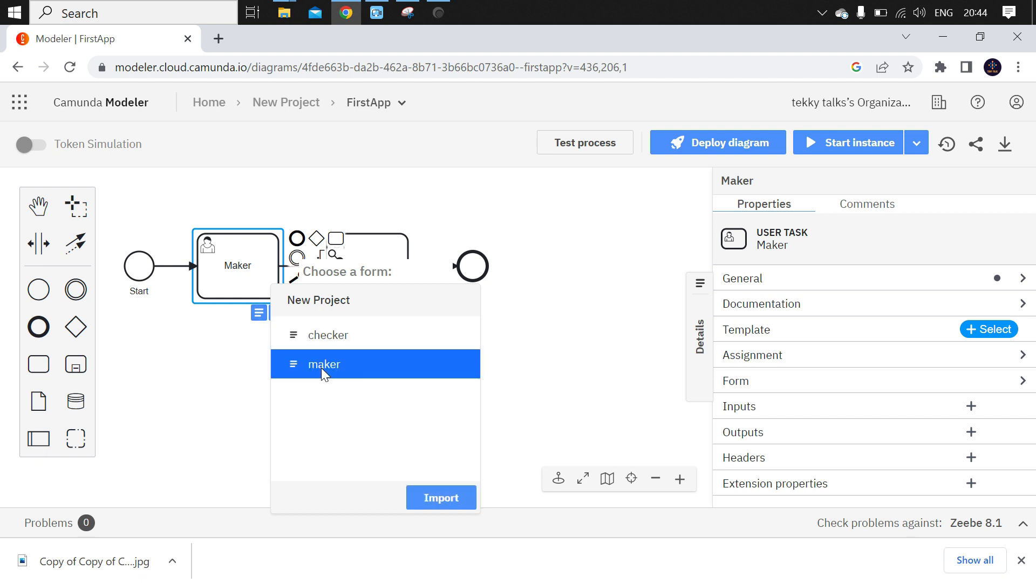
{"action": "left_click", "coordinate": [449, 505]}
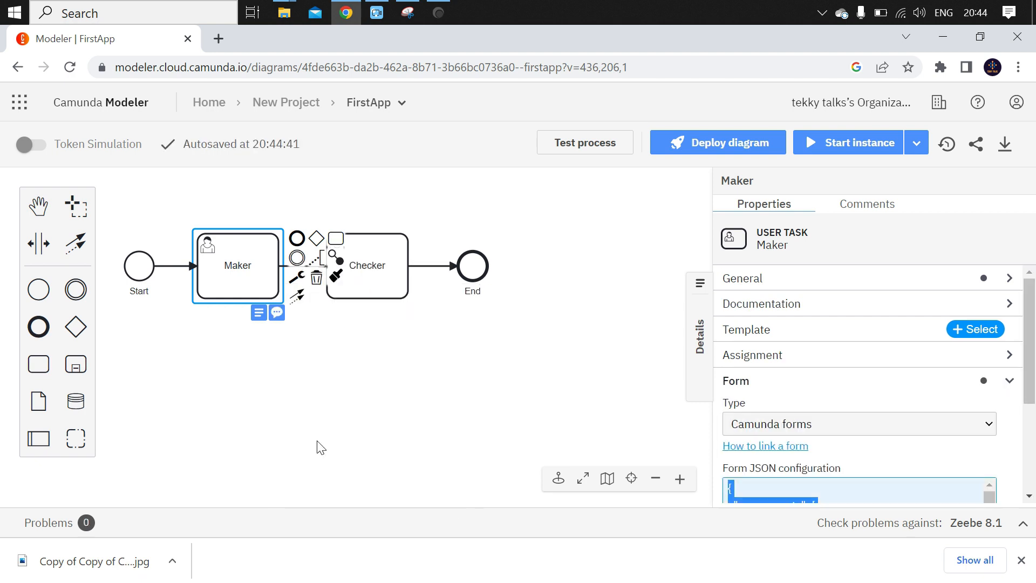
- Examine the form JSON configuration of the Maker user task down to the Loan Amount component
{"action": "scroll", "coordinate": [770, 407], "scroll_direction": "down", "scroll_amount": 2}
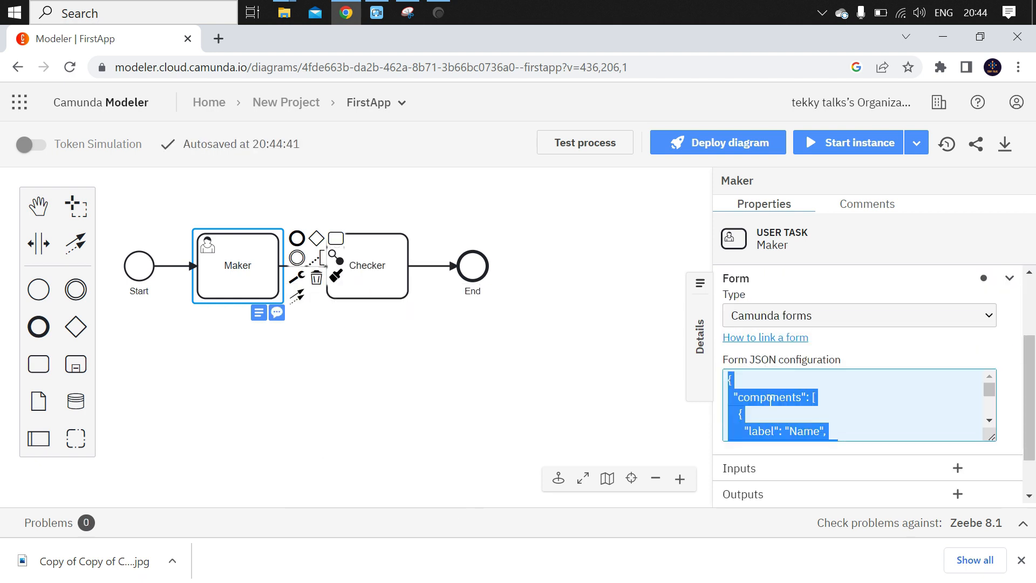
{"action": "scroll", "coordinate": [770, 407], "scroll_direction": "up", "scroll_amount": 2}
{"action": "scroll", "coordinate": [874, 386], "scroll_direction": "down", "scroll_amount": 2}
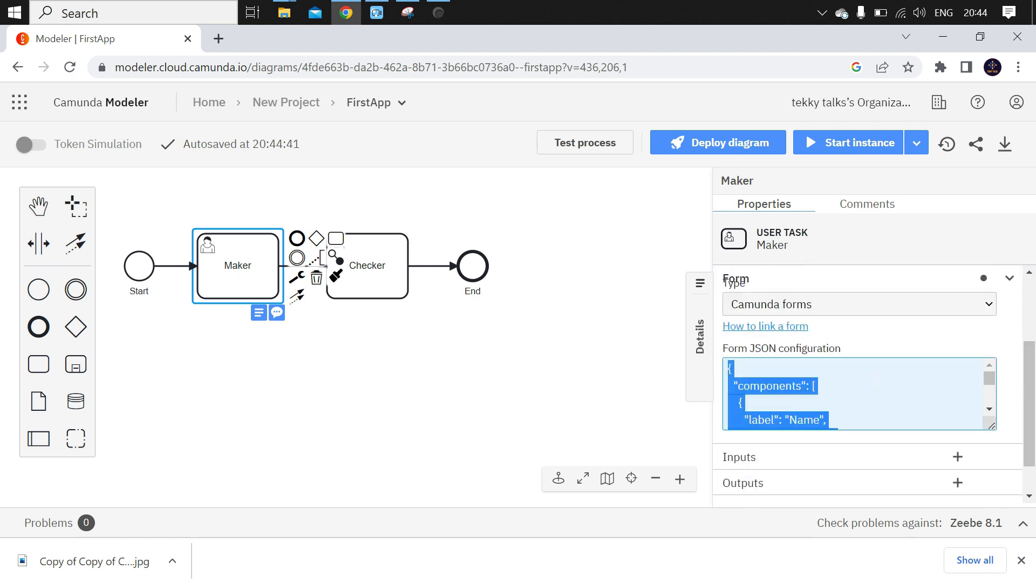
{"action": "left_click", "coordinate": [840, 364]}
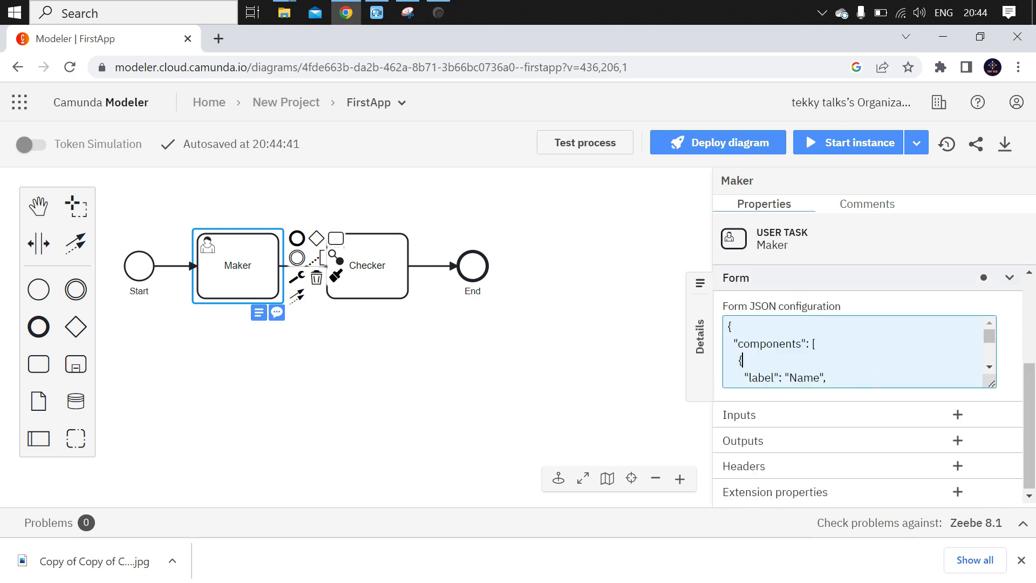
{"action": "scroll", "coordinate": [858, 351], "scroll_direction": "down", "scroll_amount": 4}
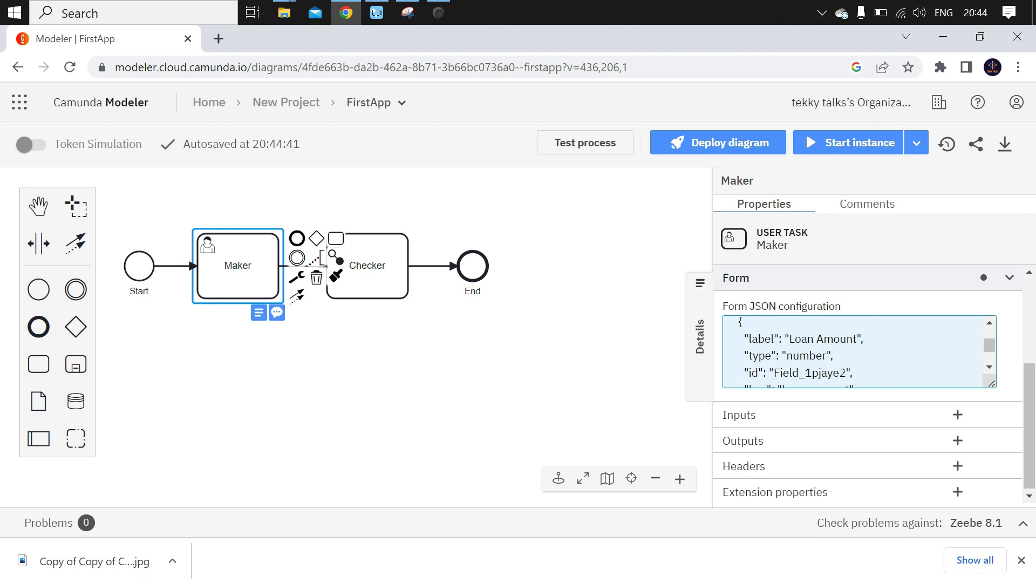
- Examine the rest of the Maker task's form JSON configuration and collapse its form settings
{"action": "scroll", "coordinate": [840, 360], "scroll_direction": "down", "scroll_amount": 5}
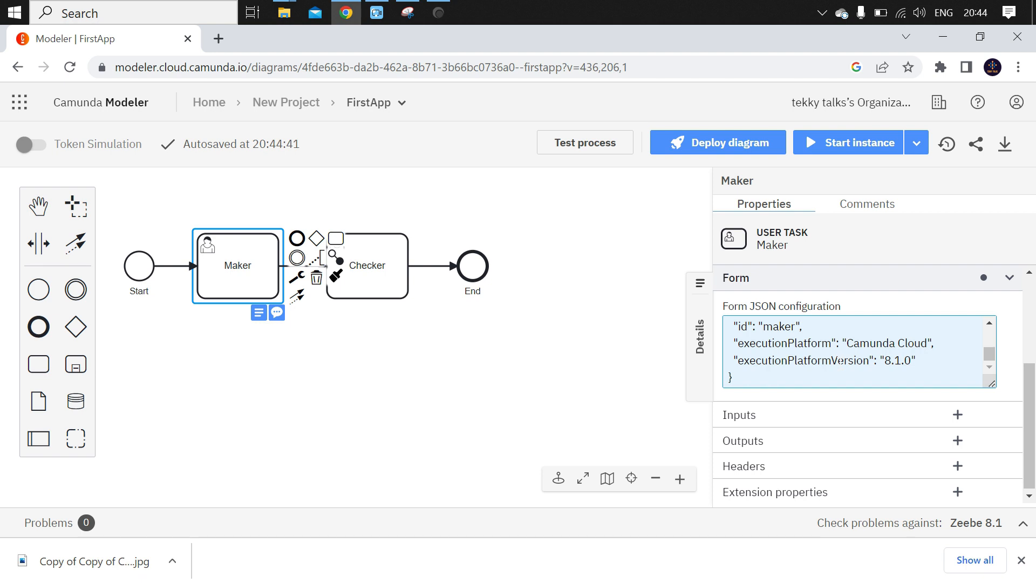
{"action": "scroll", "coordinate": [841, 360], "scroll_direction": "up", "scroll_amount": 10}
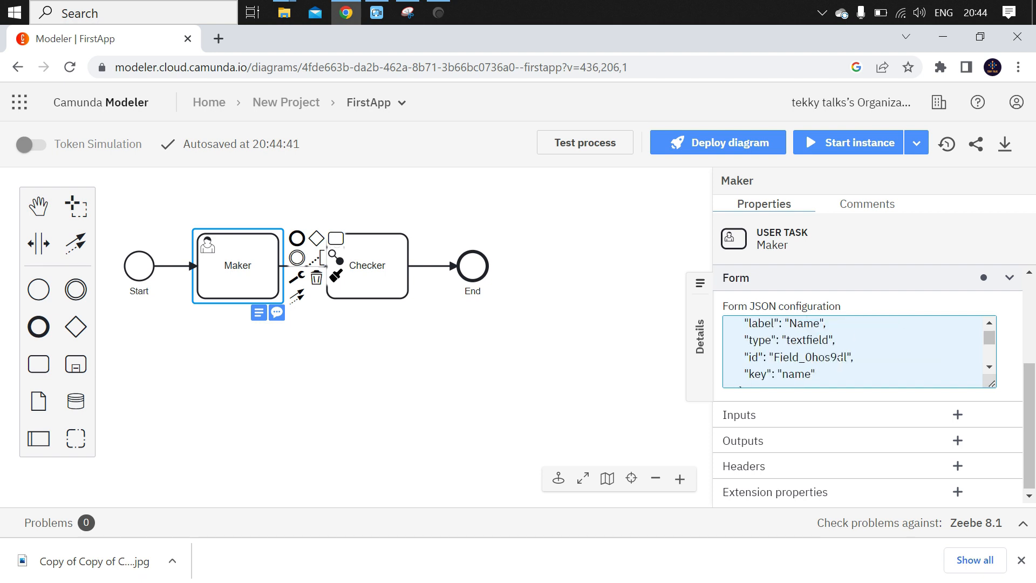
{"action": "left_click", "coordinate": [1011, 279]}
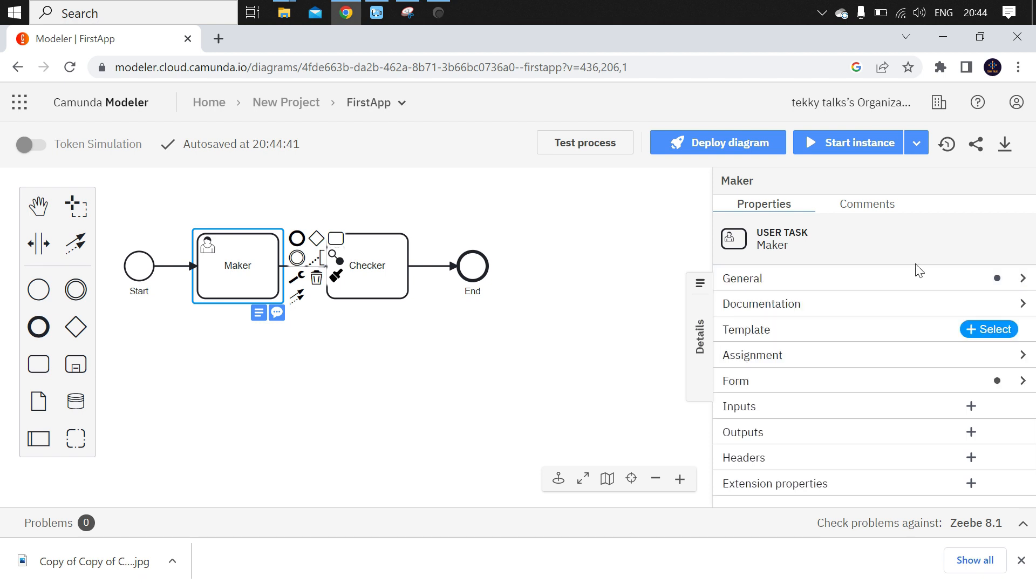
- Import the checker form from New Project into the Checker user task and deselect the task
{"action": "left_click", "coordinate": [388, 290]}
{"action": "left_click", "coordinate": [388, 313]}
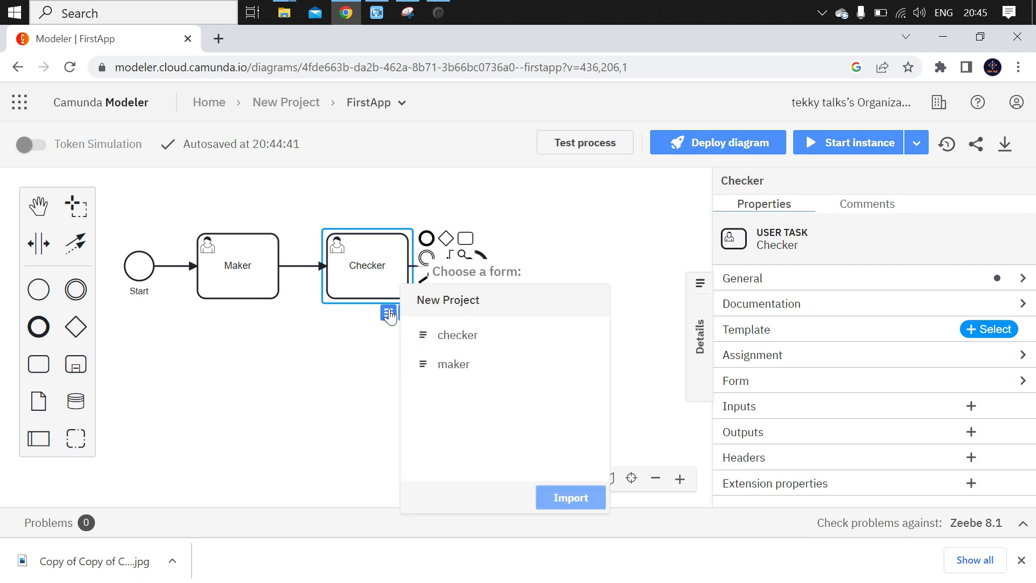
{"action": "left_click", "coordinate": [497, 335]}
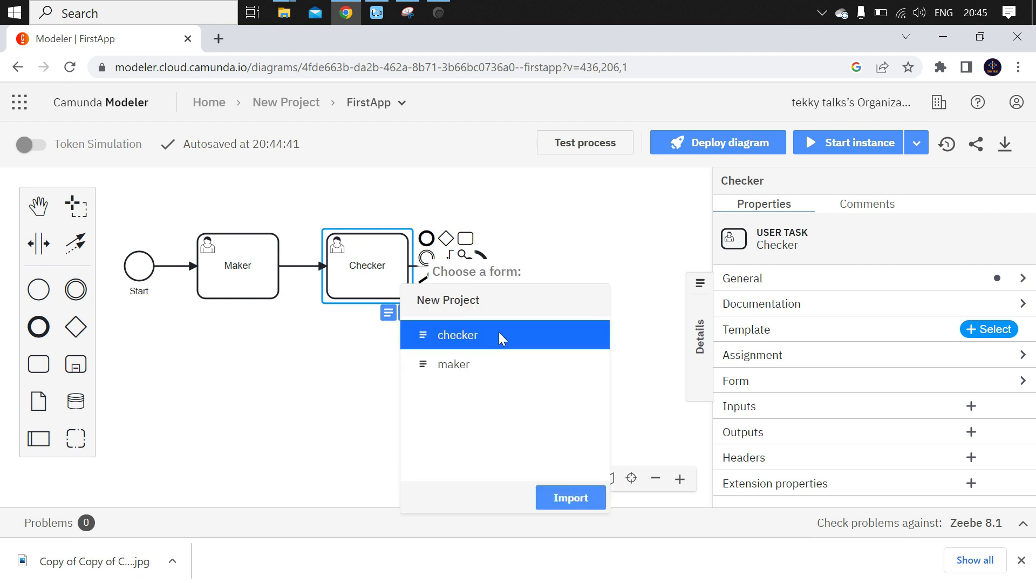
{"action": "left_click", "coordinate": [571, 498]}
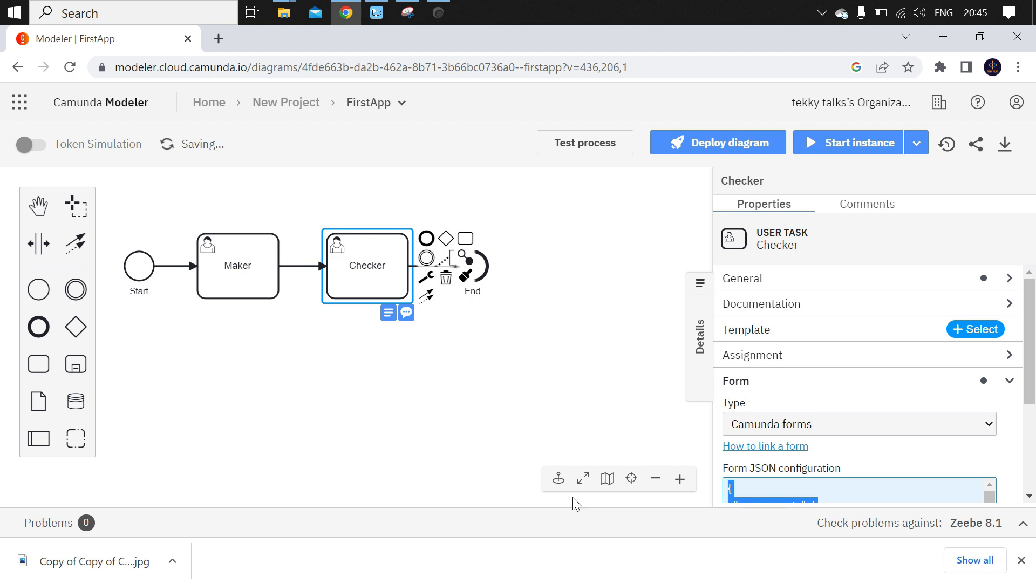
{"action": "left_click", "coordinate": [400, 388]}
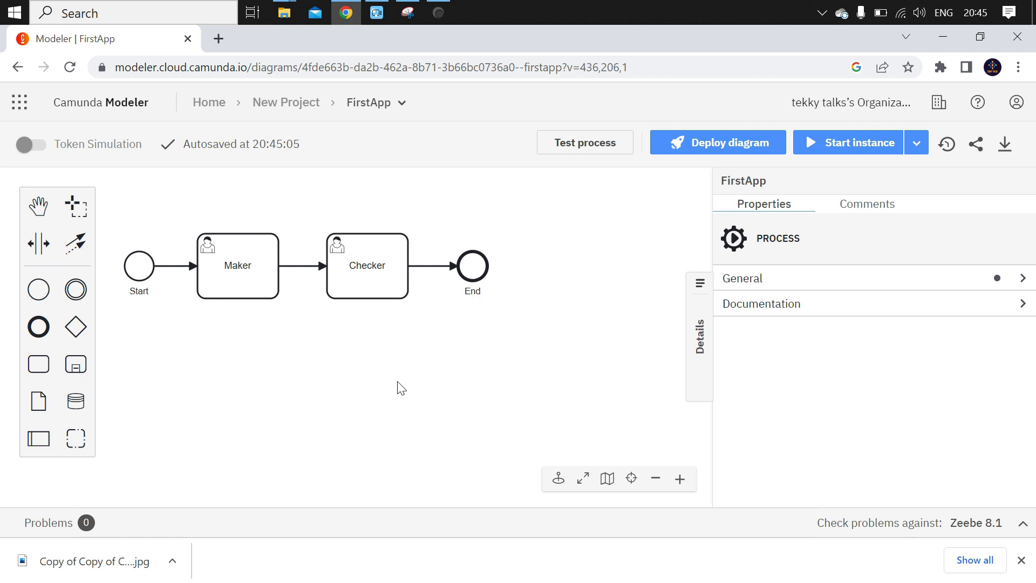
- Start an instance of FirstApp on the Tutorial cluster without variables and view that process instance in Operate
{"action": "left_click", "coordinate": [834, 150]}
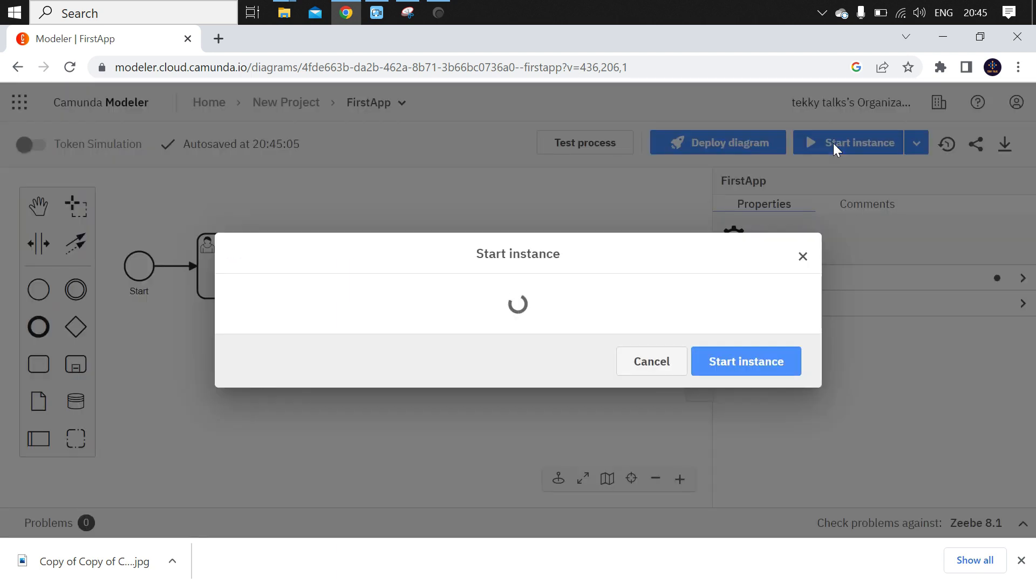
{"action": "scroll", "coordinate": [655, 266], "scroll_direction": "down", "scroll_amount": 2}
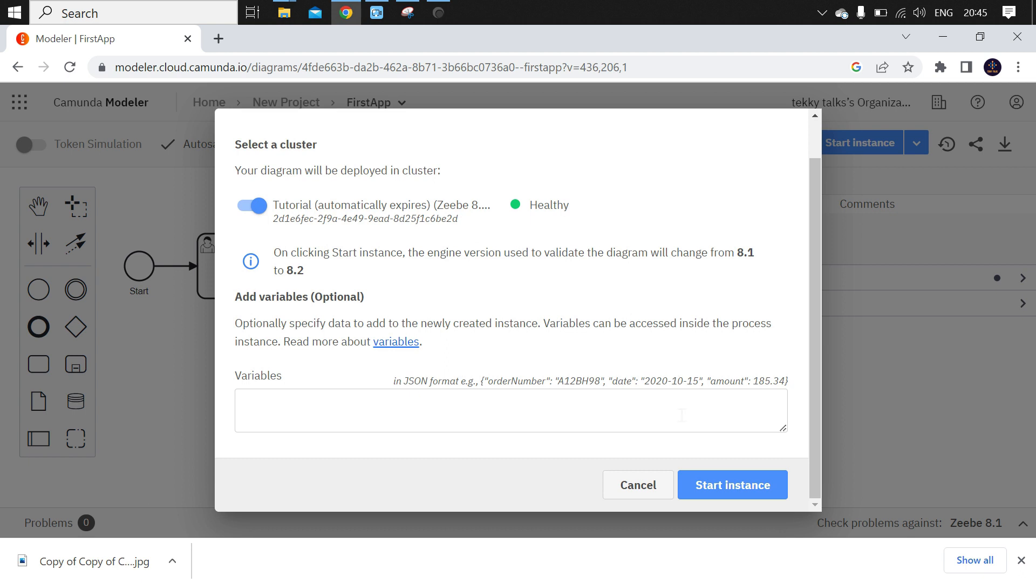
{"action": "left_click", "coordinate": [722, 486]}
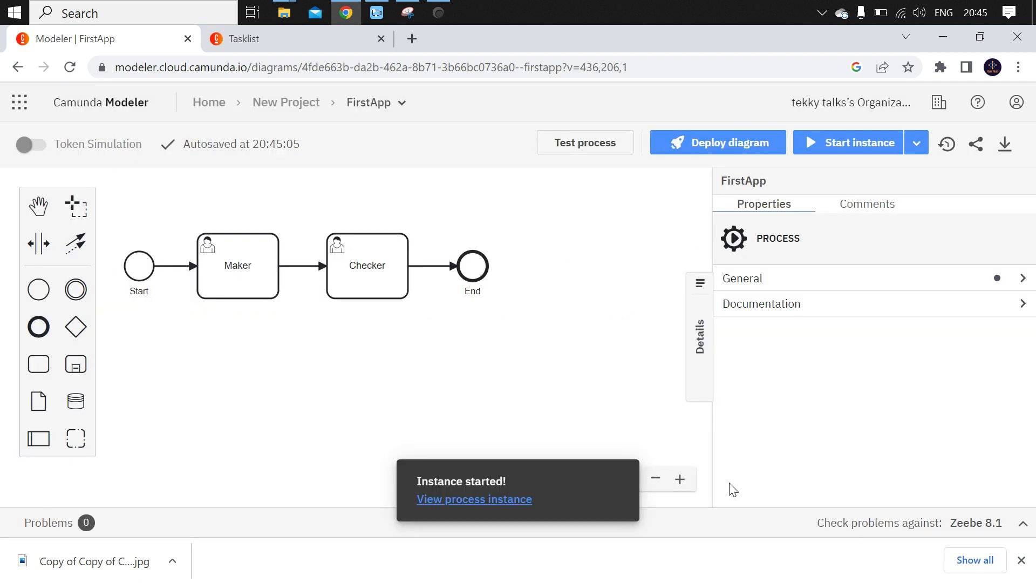
{"action": "left_click", "coordinate": [510, 501]}
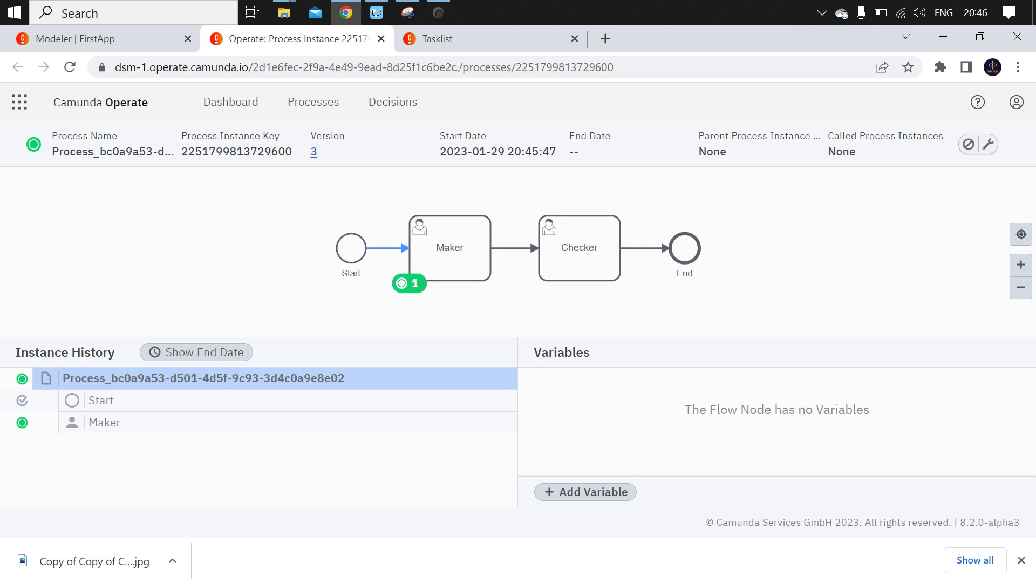
- Switch to Tasklist and claim the Maker task created at 20:45:47
{"action": "left_click", "coordinate": [455, 40]}
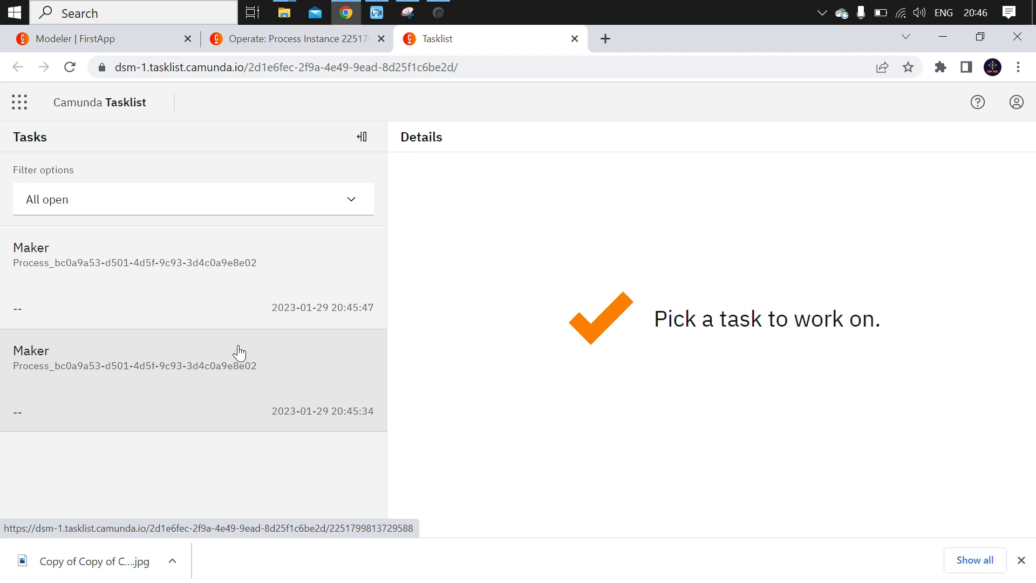
{"action": "left_click", "coordinate": [228, 300]}
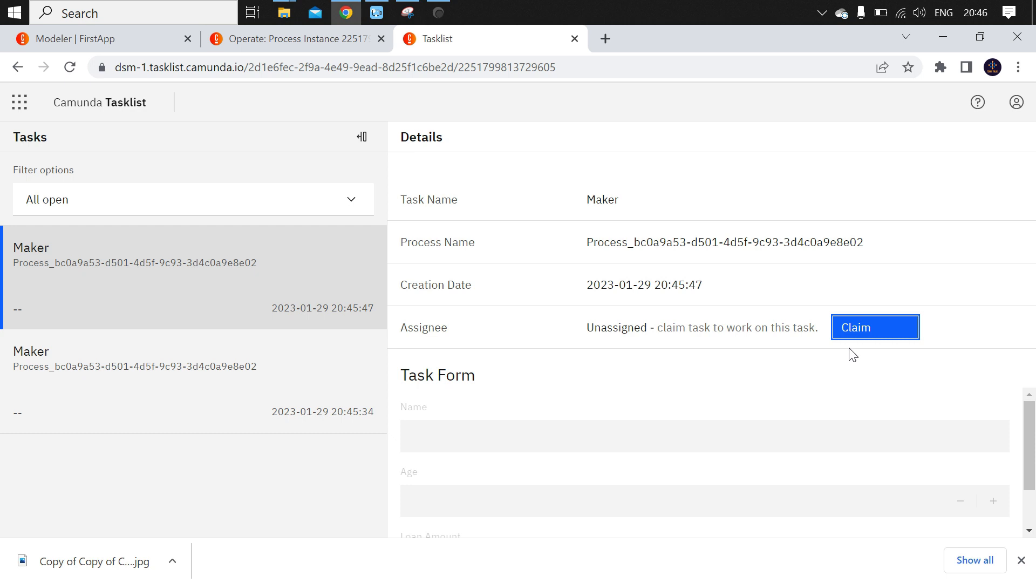
{"action": "left_click", "coordinate": [883, 328]}
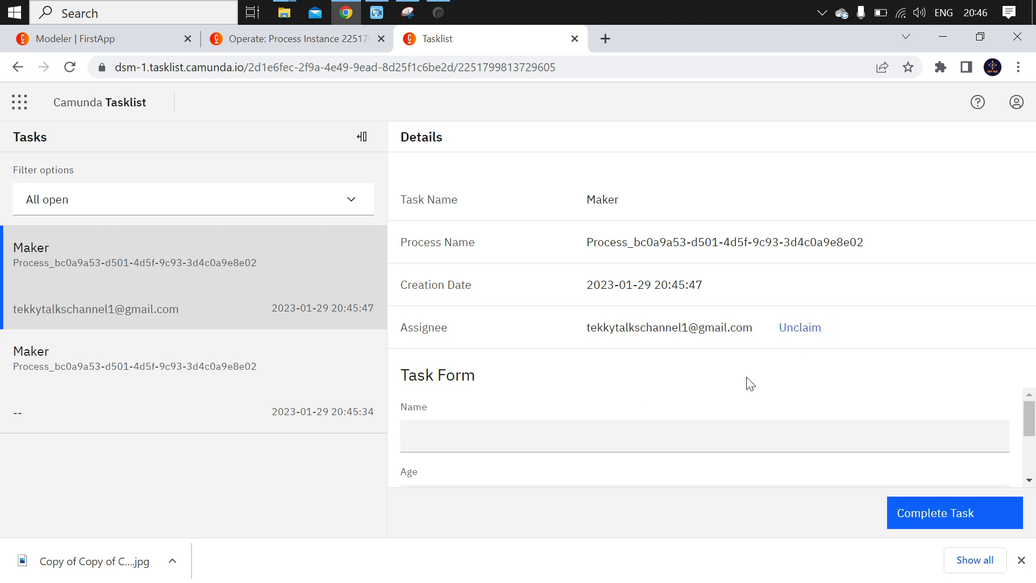
- Fill in the Maker form with name dfdf, age 20 and loan amount 100000, and complete the task
{"action": "scroll", "coordinate": [504, 423], "scroll_direction": "down", "scroll_amount": 3}
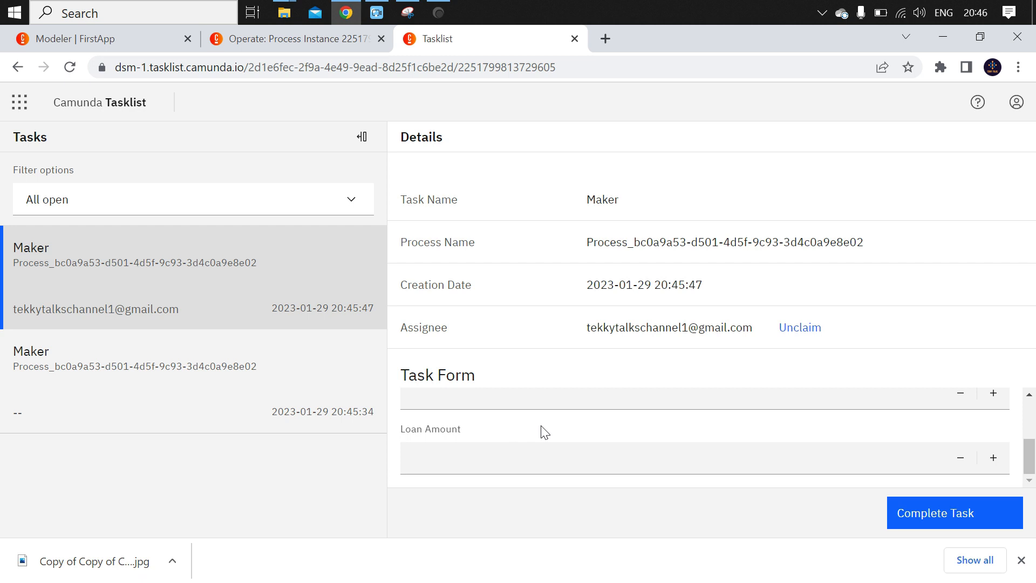
{"action": "scroll", "coordinate": [543, 433], "scroll_direction": "up", "scroll_amount": 3}
{"action": "left_click", "coordinate": [516, 424]}
{"action": "type", "text": "didi"}
{"action": "scroll", "coordinate": [507, 432], "scroll_direction": "down", "scroll_amount": 2}
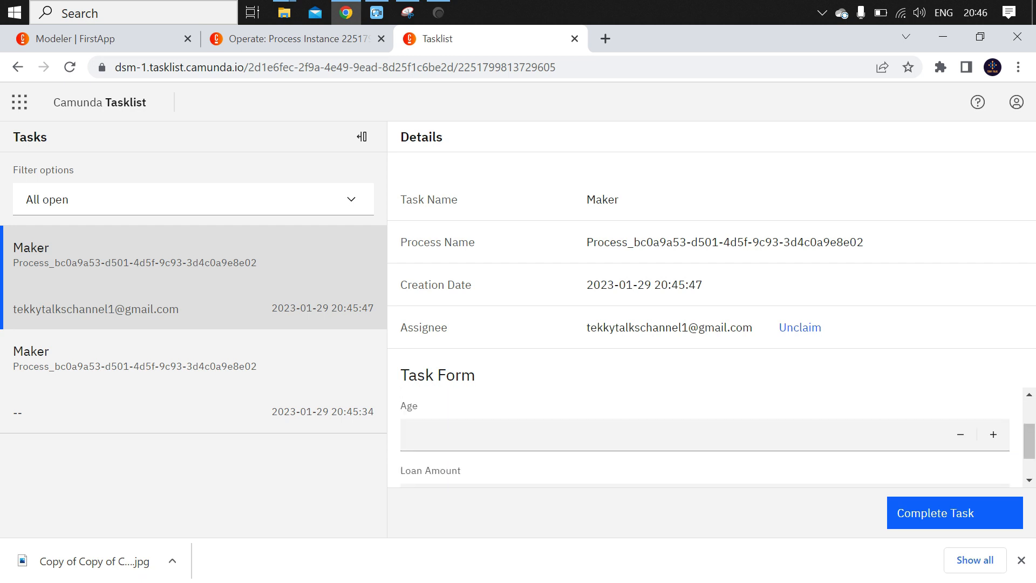
{"action": "left_click", "coordinate": [481, 434]}
{"action": "type", "text": "20"}
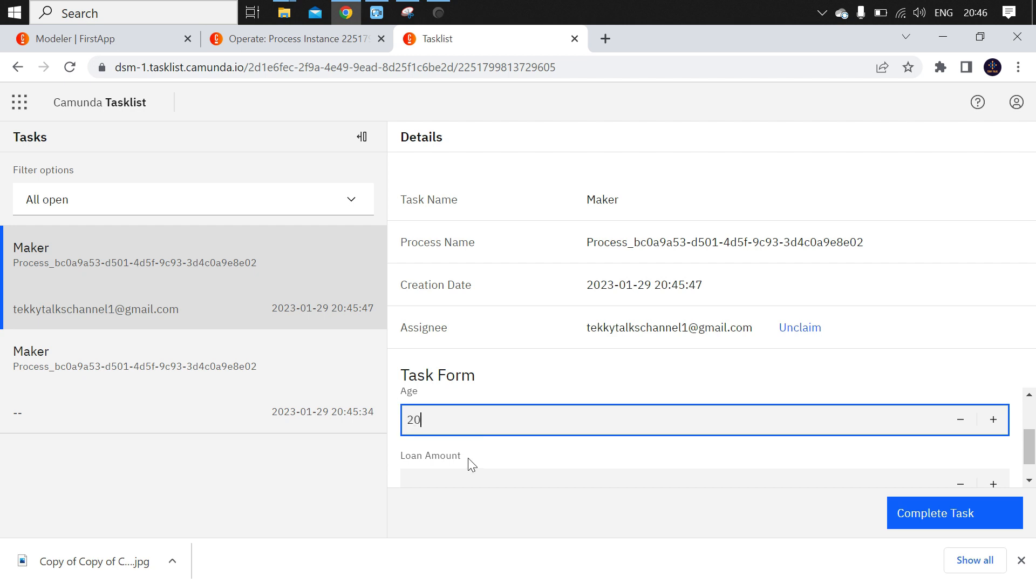
{"action": "scroll", "coordinate": [467, 457], "scroll_direction": "down", "scroll_amount": 1}
{"action": "left_click", "coordinate": [467, 458]}
{"action": "type", "text": "10"}
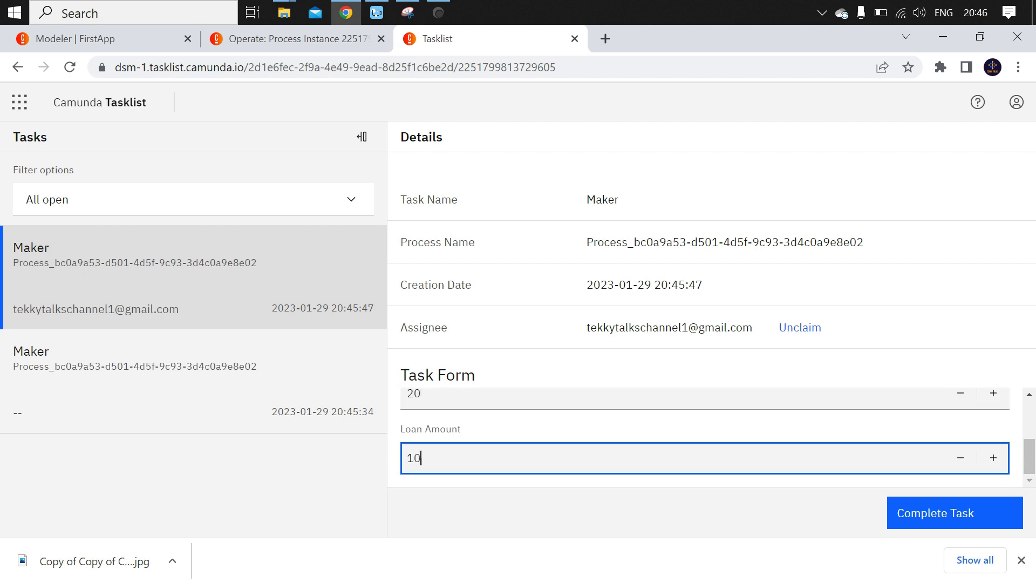
{"action": "type", "text": "0000"}
{"action": "left_click", "coordinate": [897, 526]}
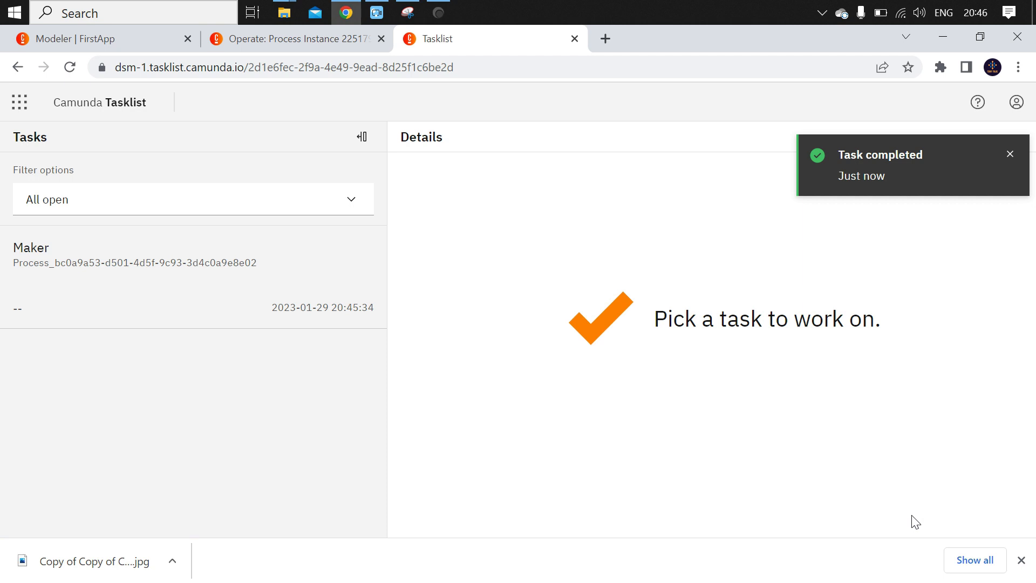
- Switch to Operate, refresh the process instance and inspect the Checker task's details
{"action": "left_click", "coordinate": [276, 37]}
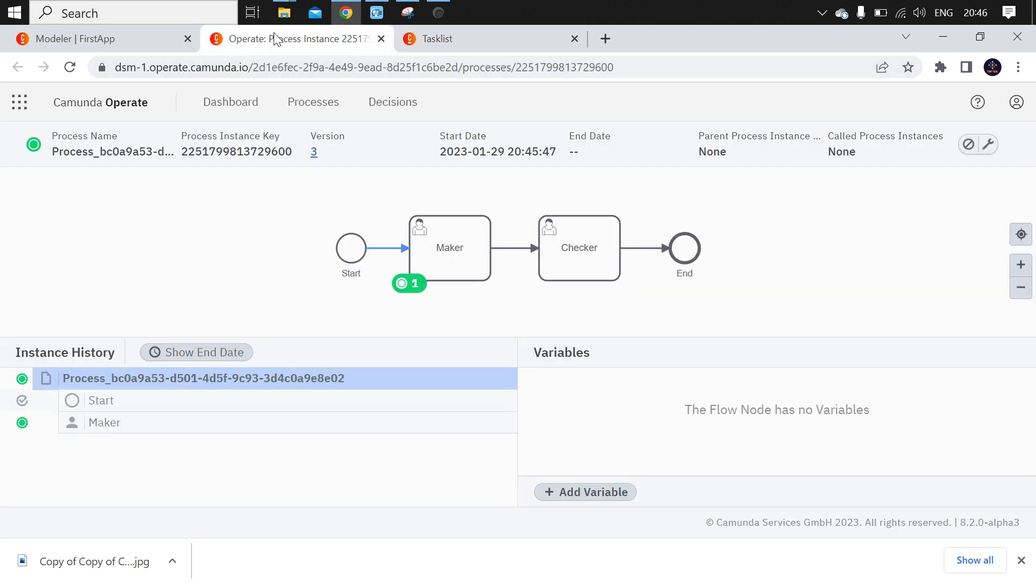
{"action": "left_click", "coordinate": [73, 69]}
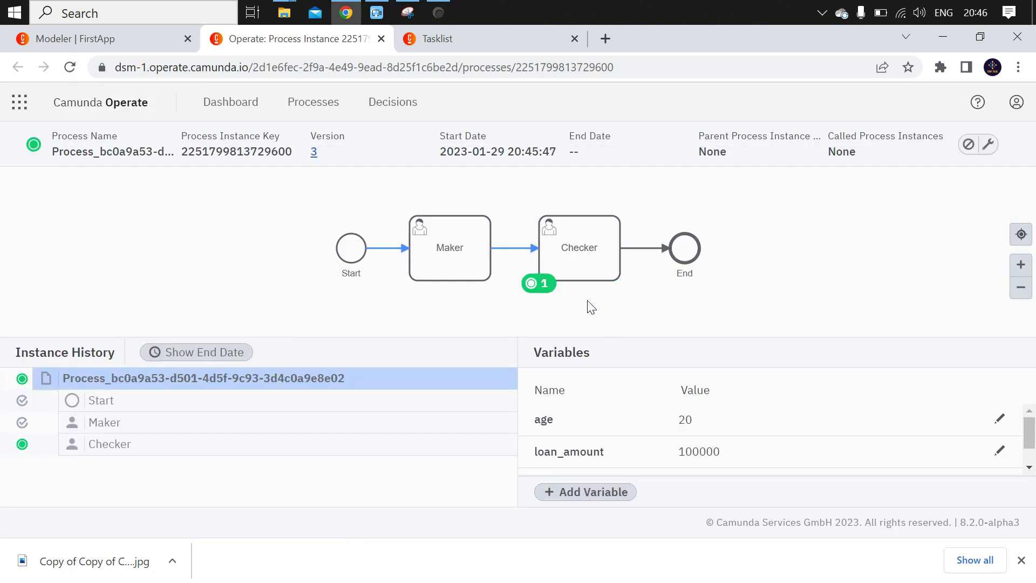
{"action": "left_click", "coordinate": [587, 281]}
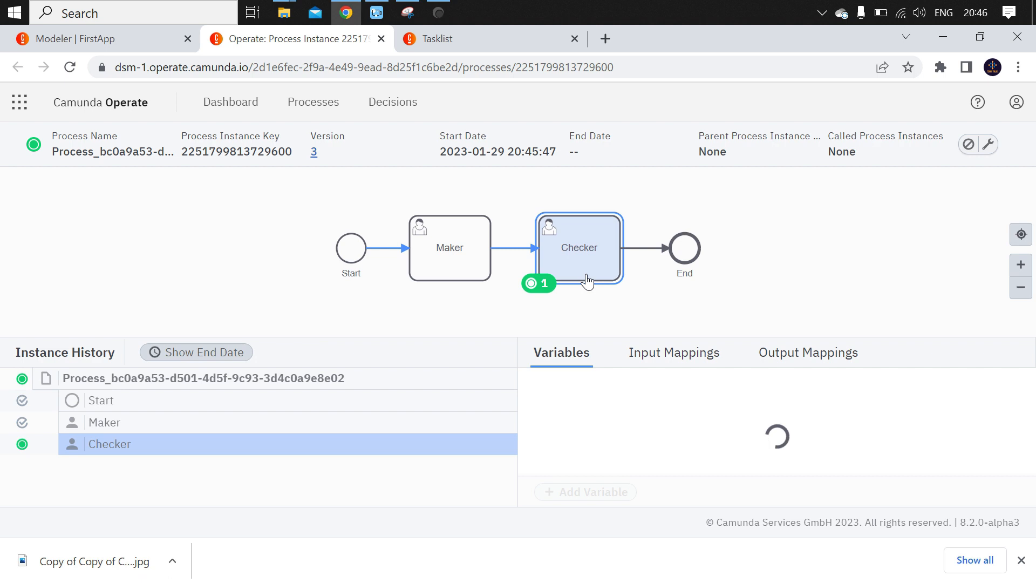
- Open Tasklist from the Checker task's details and claim the Checker task
{"action": "left_click", "coordinate": [661, 310]}
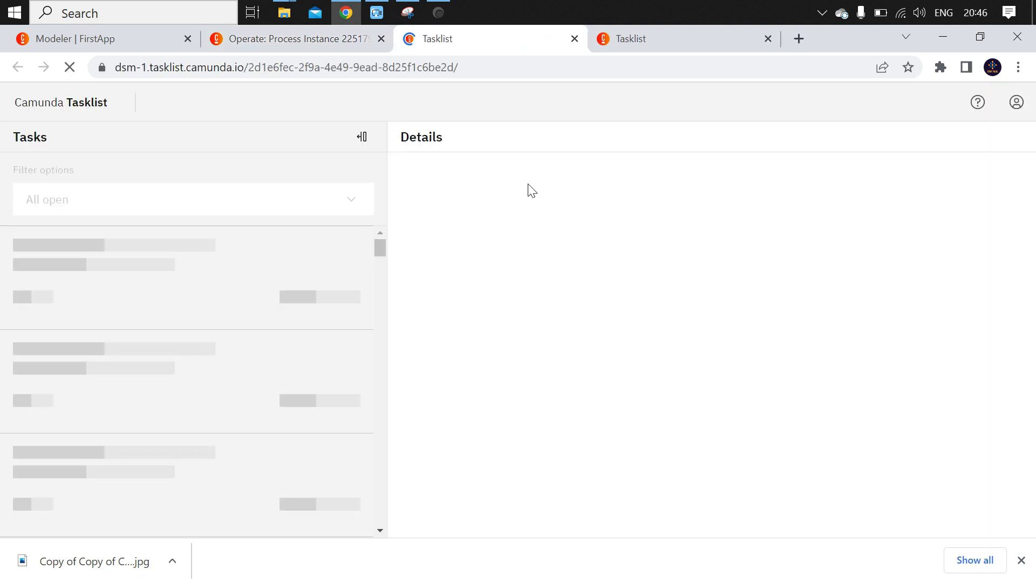
{"action": "left_click", "coordinate": [97, 264]}
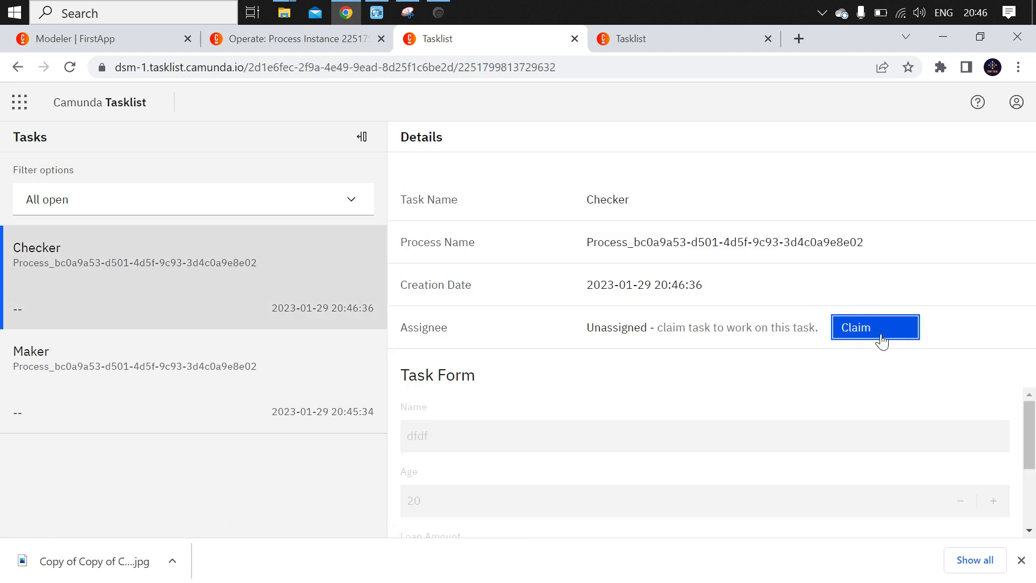
{"action": "left_click", "coordinate": [881, 339]}
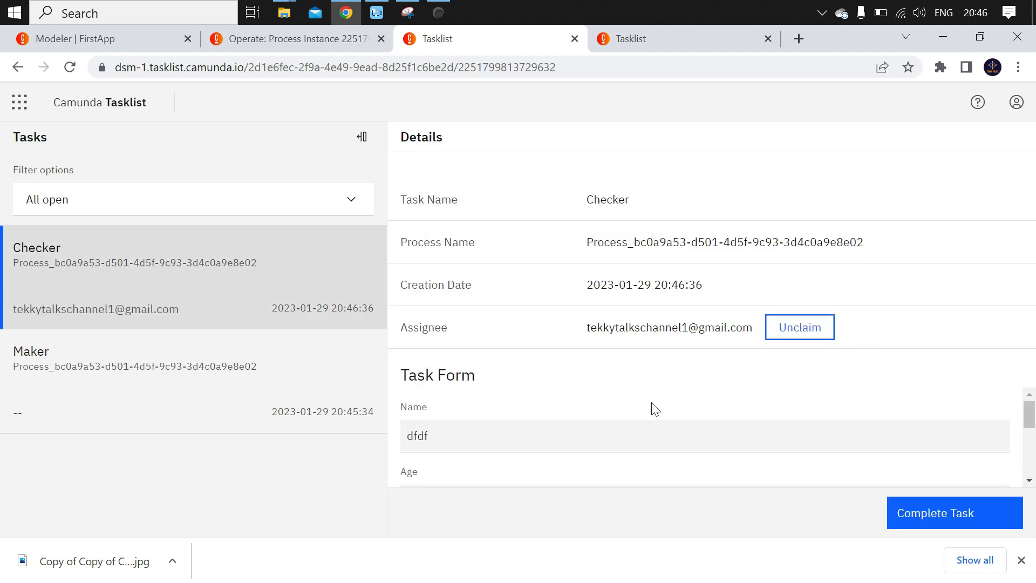
- Set the Decision field of the Checker form to Approved and complete the task
{"action": "scroll", "coordinate": [653, 409], "scroll_direction": "down", "scroll_amount": 3}
{"action": "scroll", "coordinate": [655, 408], "scroll_direction": "down", "scroll_amount": 1}
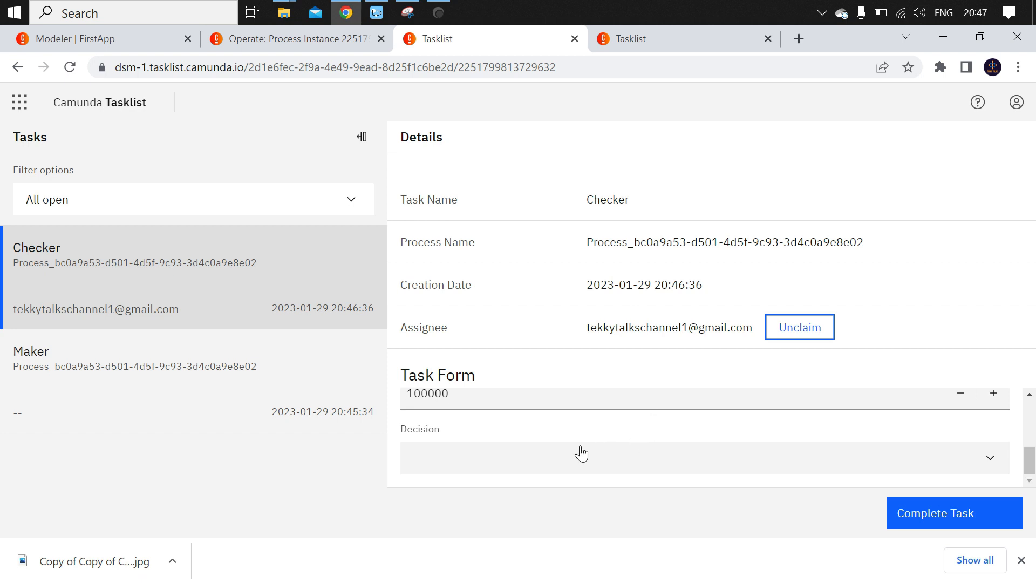
{"action": "left_click", "coordinate": [991, 459]}
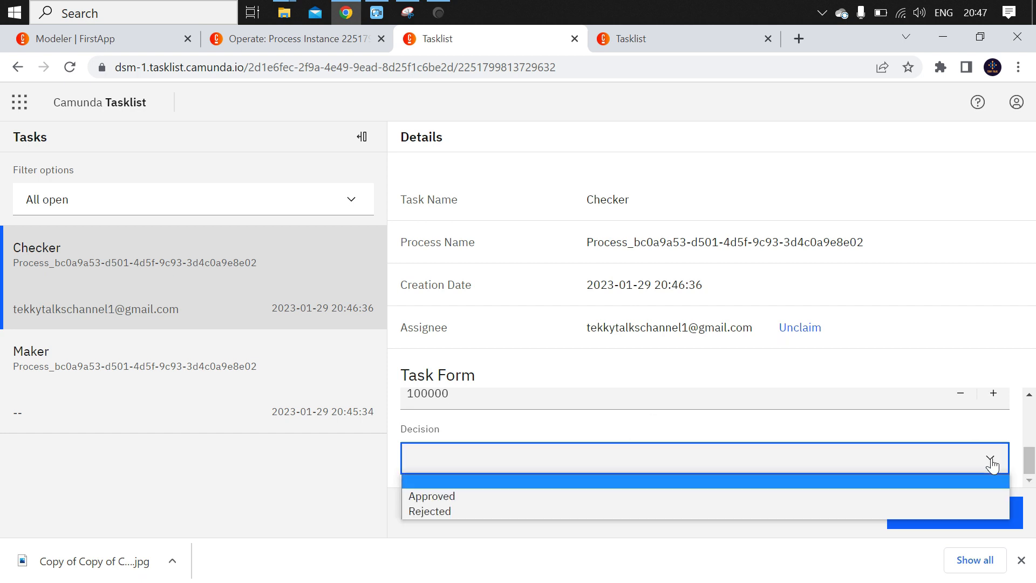
{"action": "left_click", "coordinate": [534, 500]}
{"action": "left_click", "coordinate": [992, 519]}
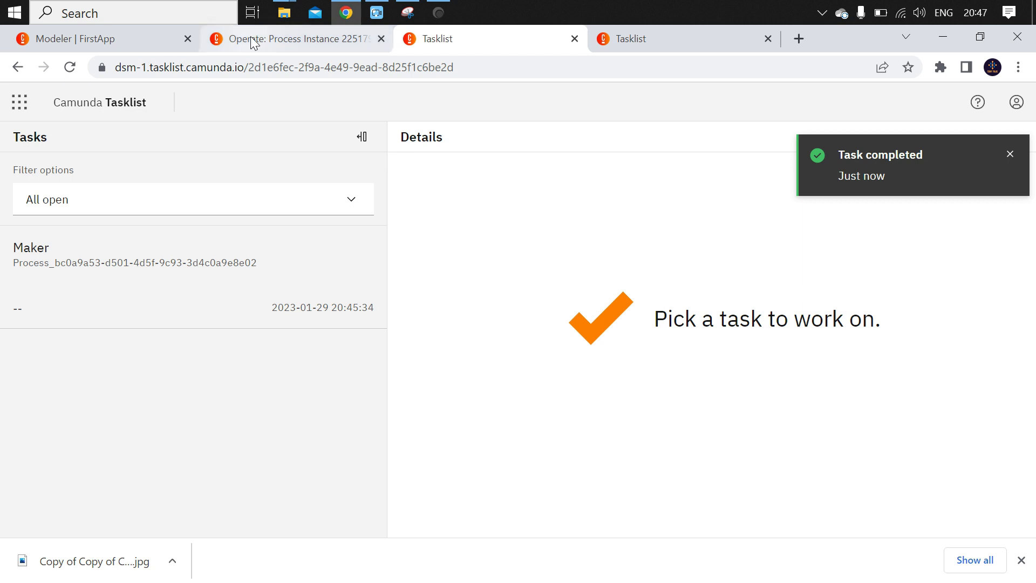
- Return to the process instance in Operate and refresh it to check its progress
{"action": "left_click", "coordinate": [251, 39]}
{"action": "left_click", "coordinate": [66, 68]}
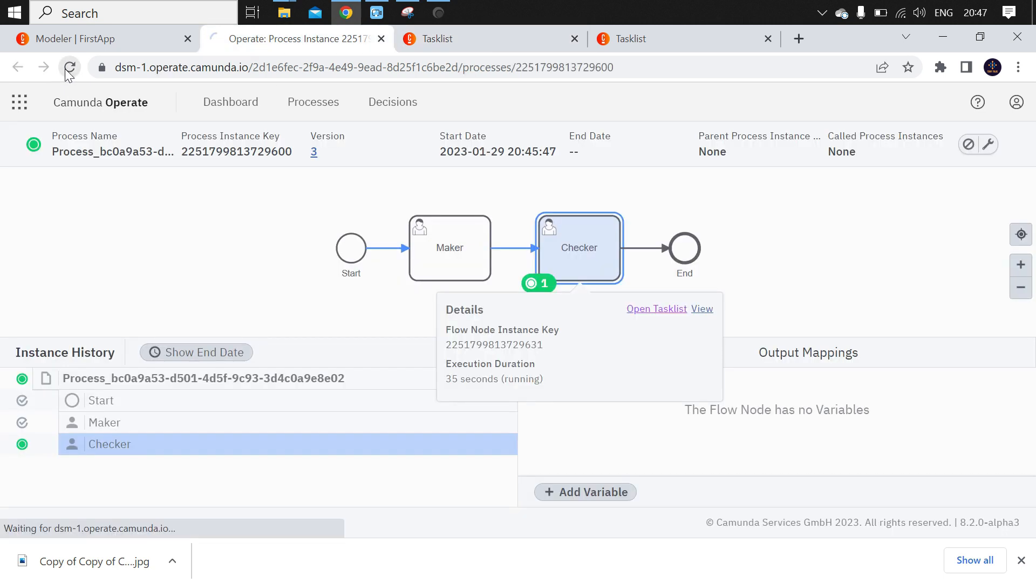